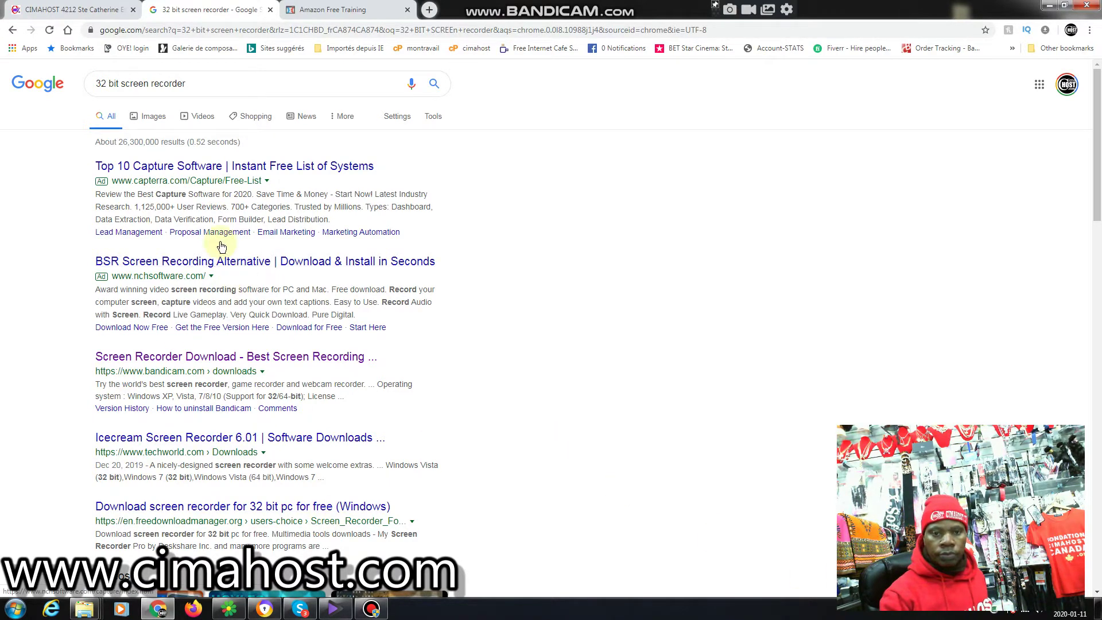
# Replace the current address with google.com to load the Google home page
pyautogui.click(344, 26)
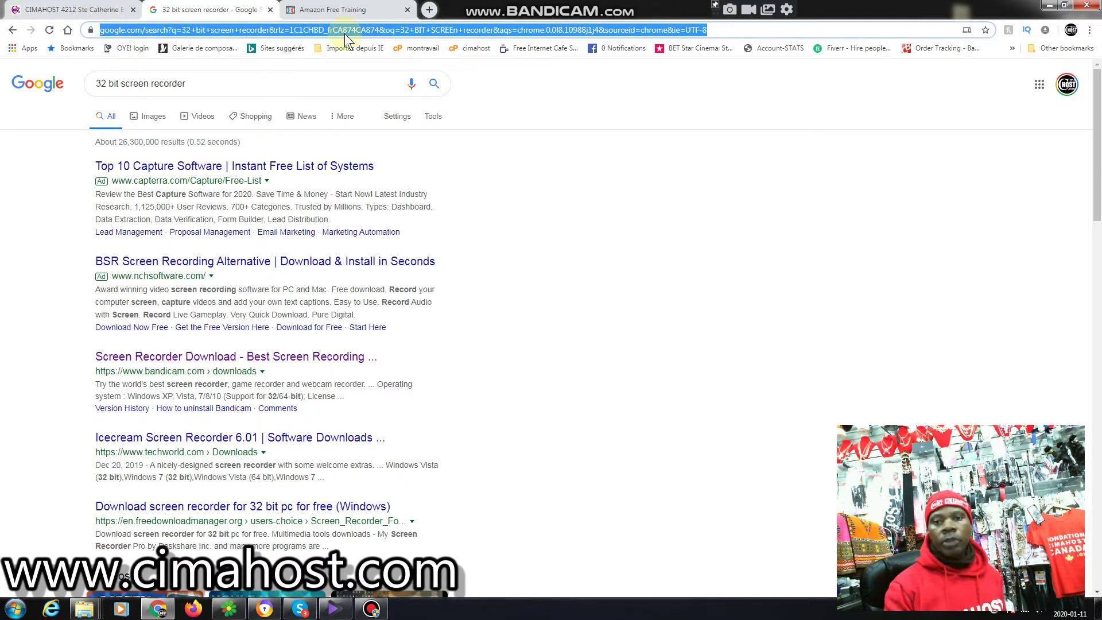
pyautogui.click(219, 120)
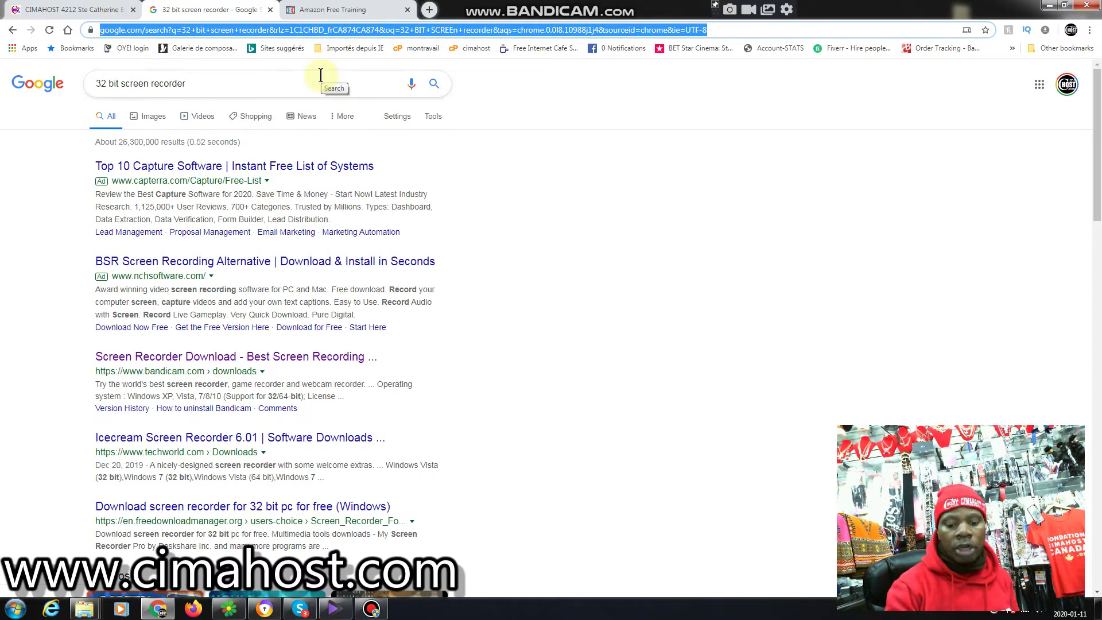
pyautogui.write('WWW')
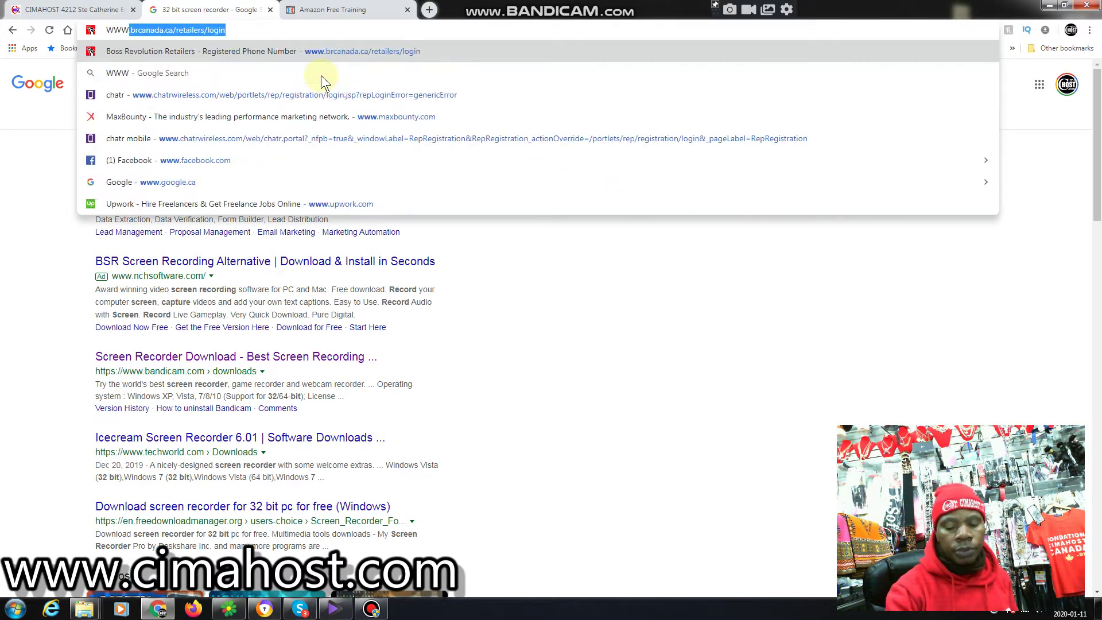
pyautogui.press('BackSpace')
pyautogui.press('BackSpace')
pyautogui.press('BackSpace')
pyautogui.press('BackSpace')
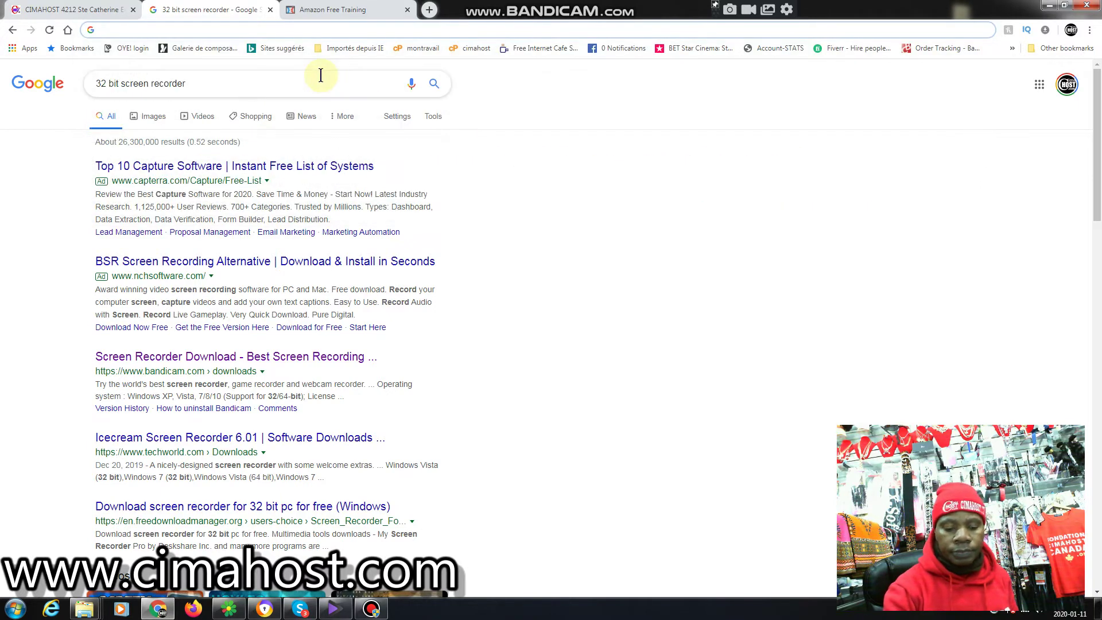
pyautogui.write('googl')
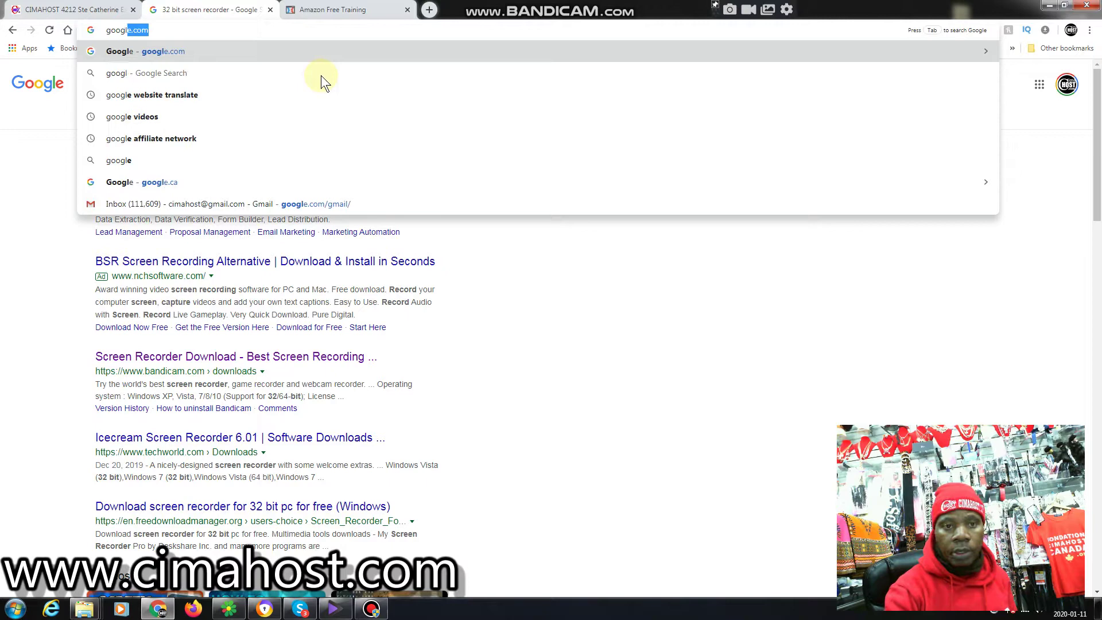
pyautogui.write('e.com')
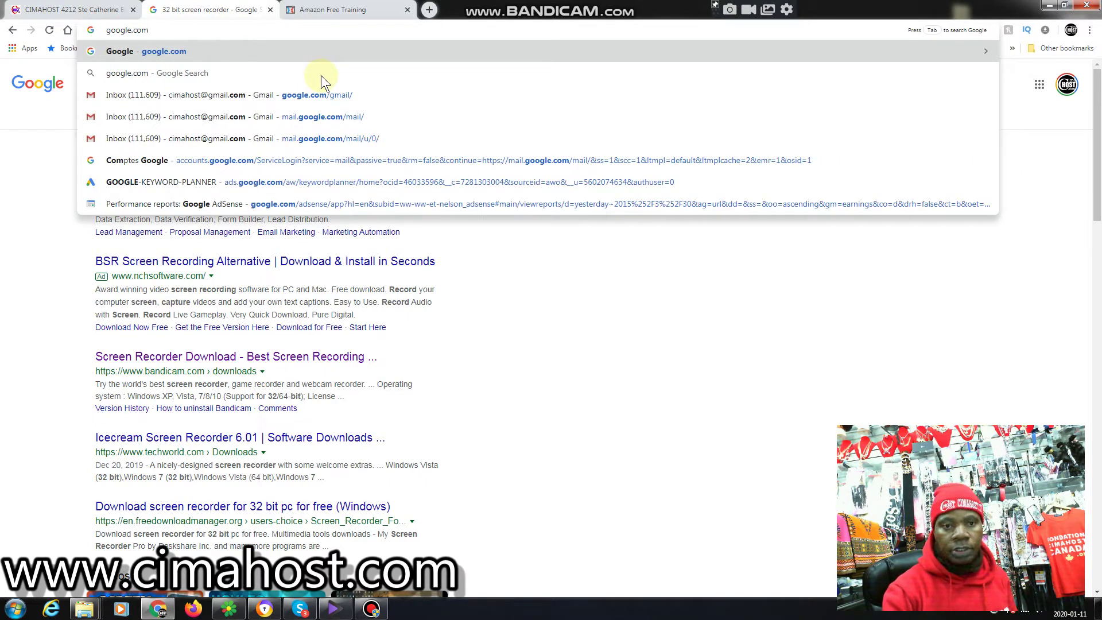
pyautogui.press('Return')
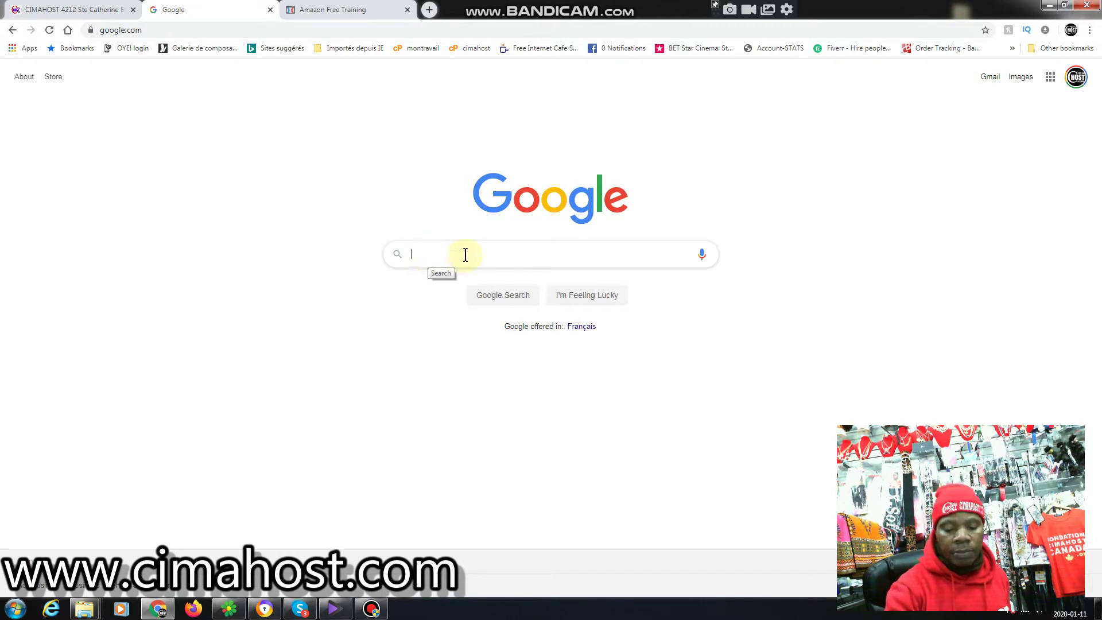
# Search Google for 'web traffic' and skim the results
pyautogui.write('web tr')
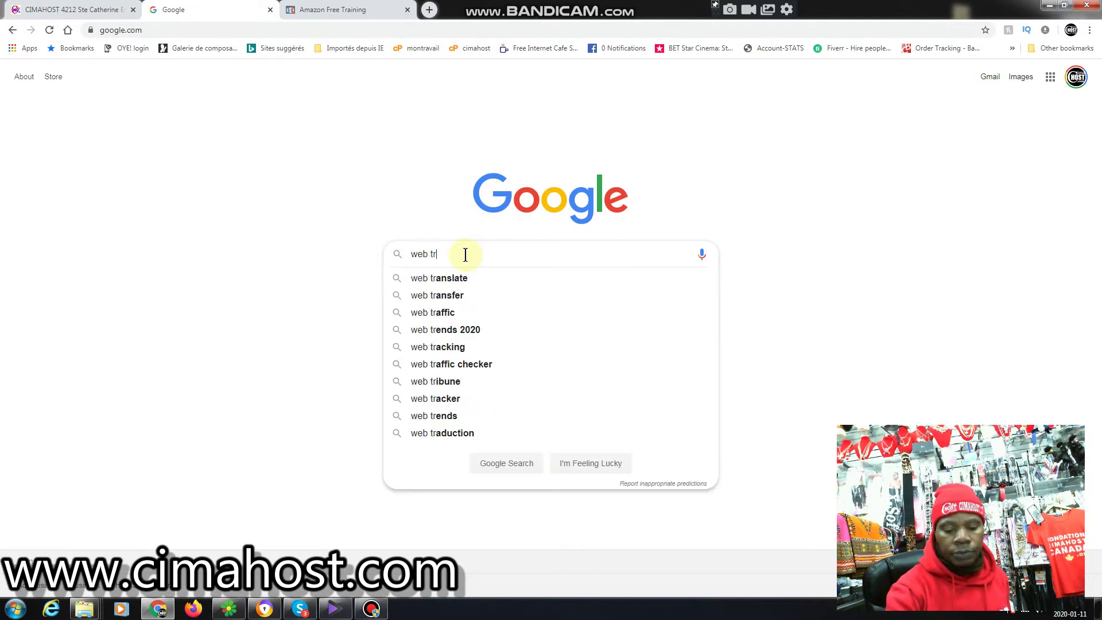
pyautogui.write('affic')
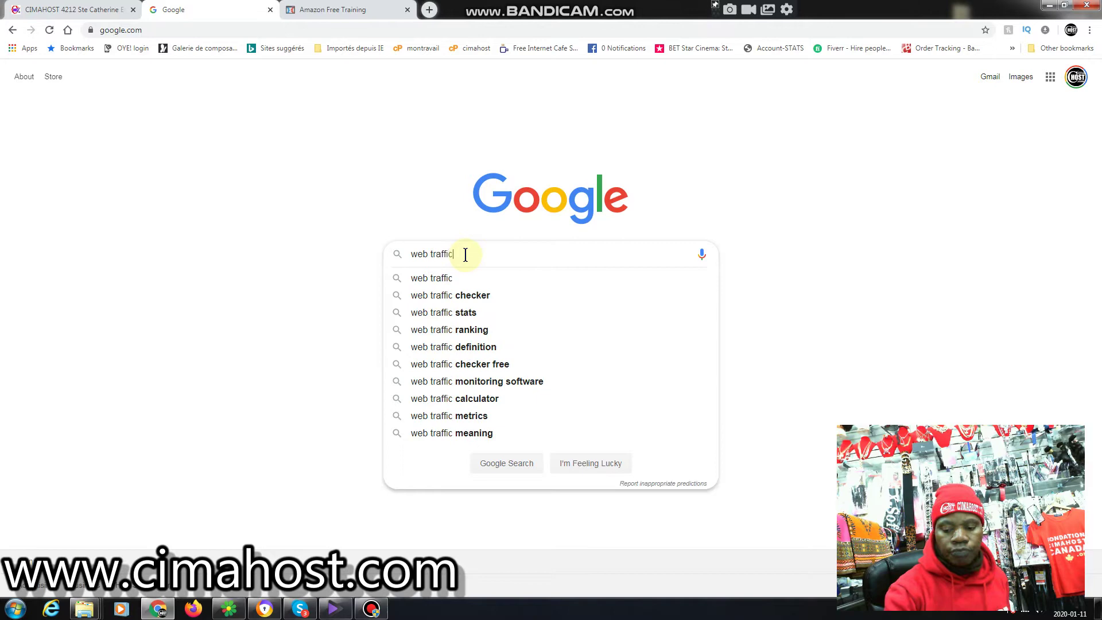
pyautogui.press('Return')
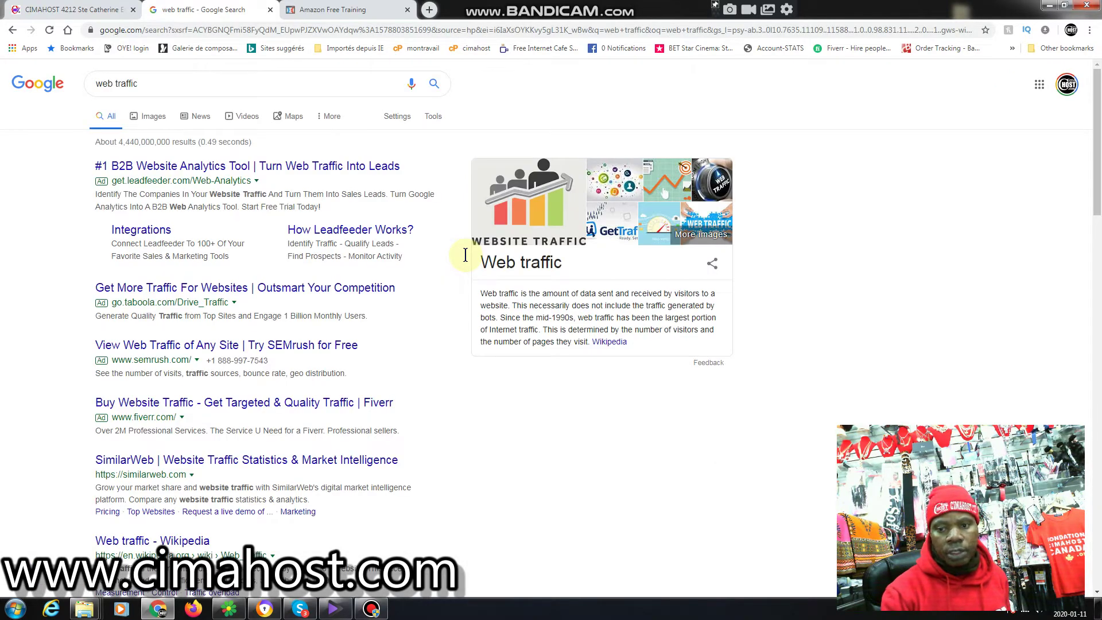
pyautogui.scroll(-8, 325, 255)
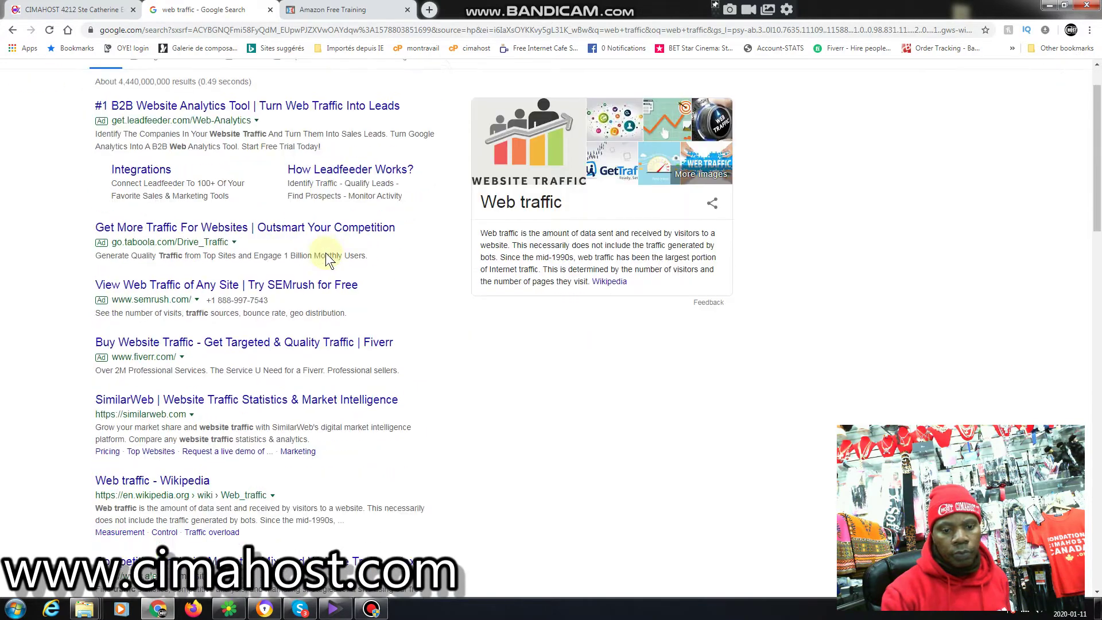
pyautogui.scroll(-4, 325, 253)
pyautogui.scroll(12, 325, 254)
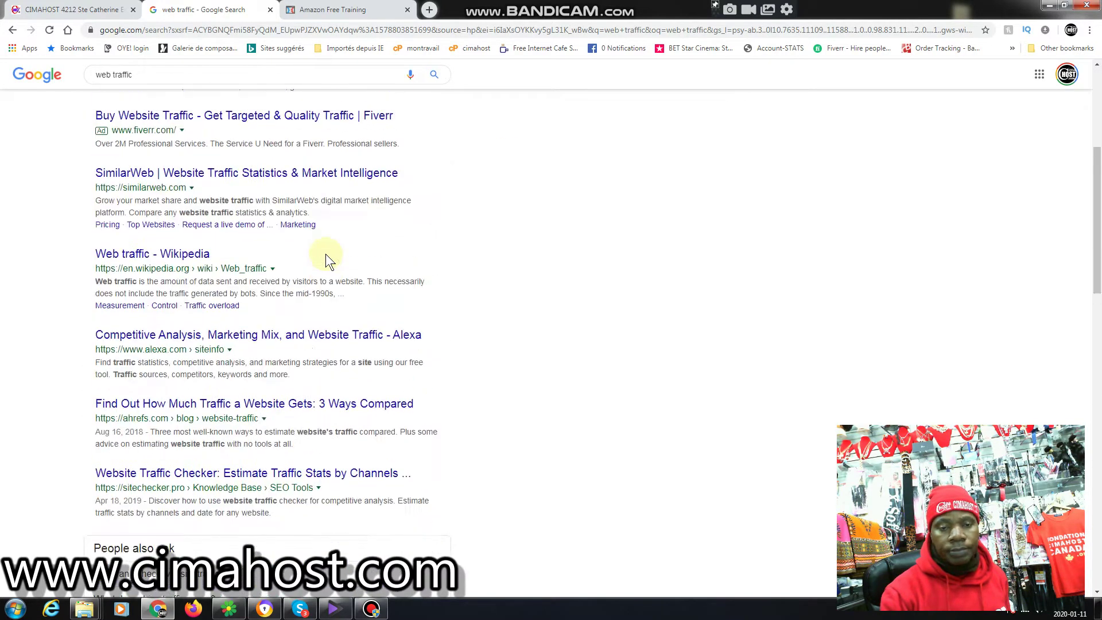
# Change the query to 'how to get web traffic' and search again
pyautogui.click(96, 81)
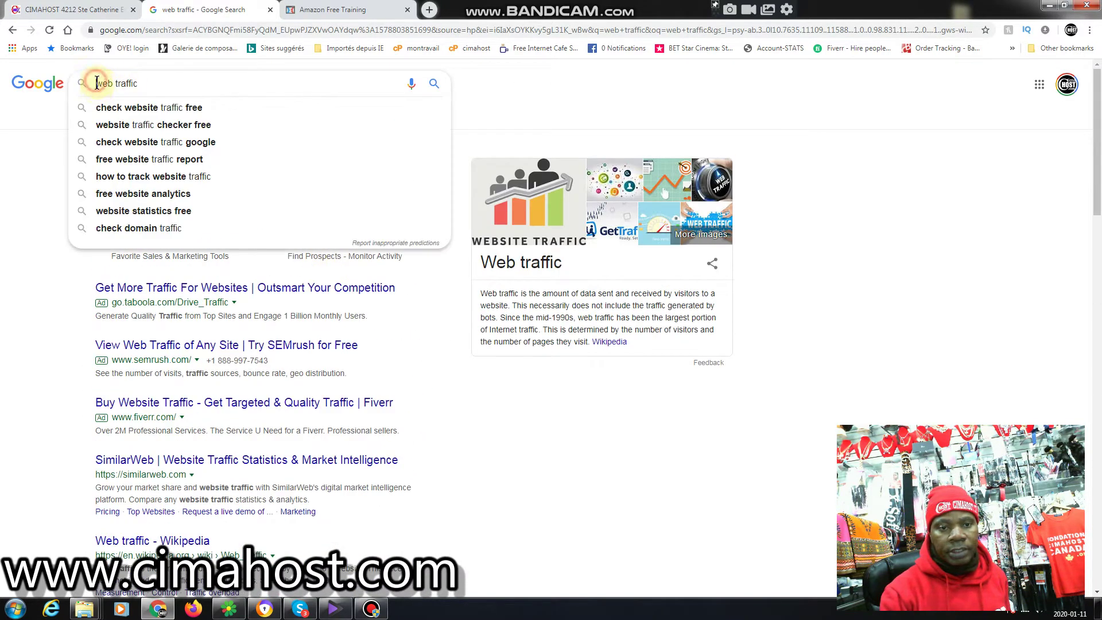
pyautogui.write('how ')
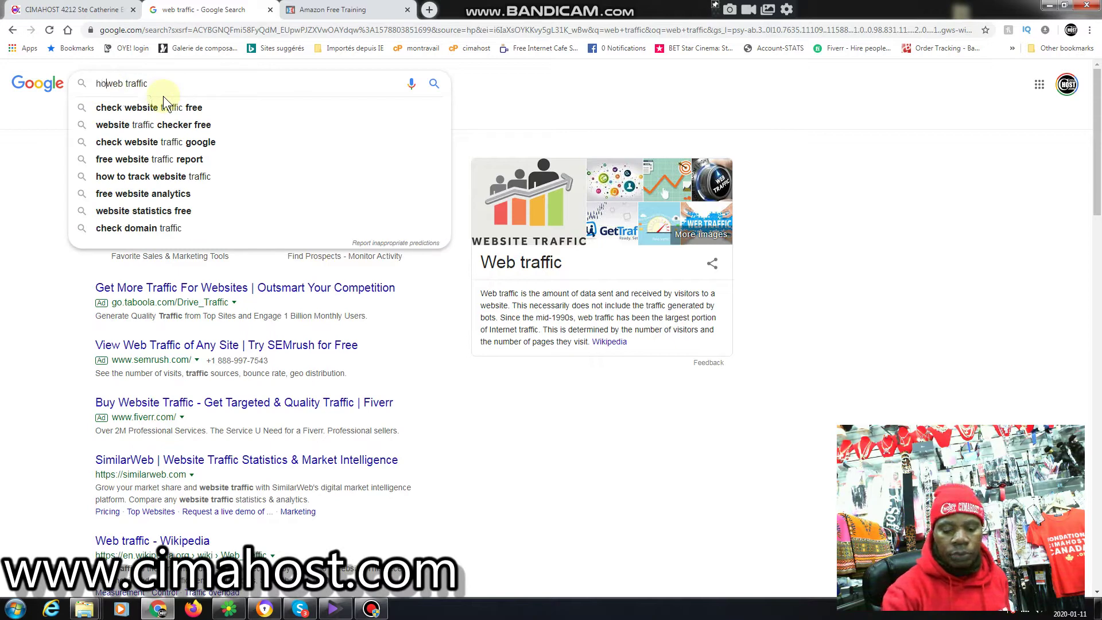
pyautogui.write('to g')
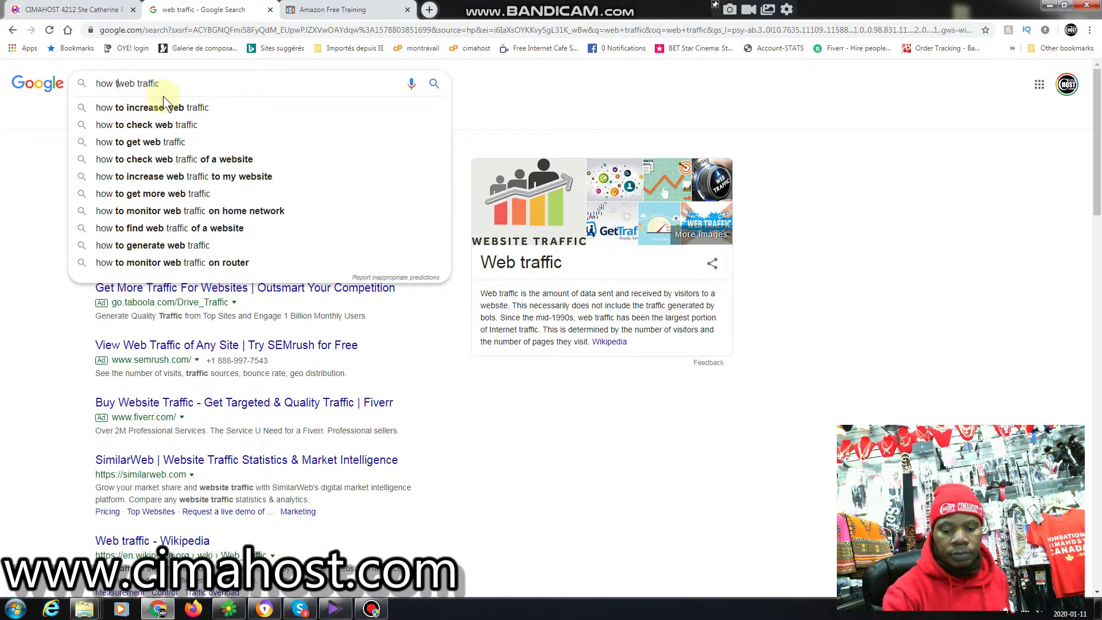
pyautogui.write('et')
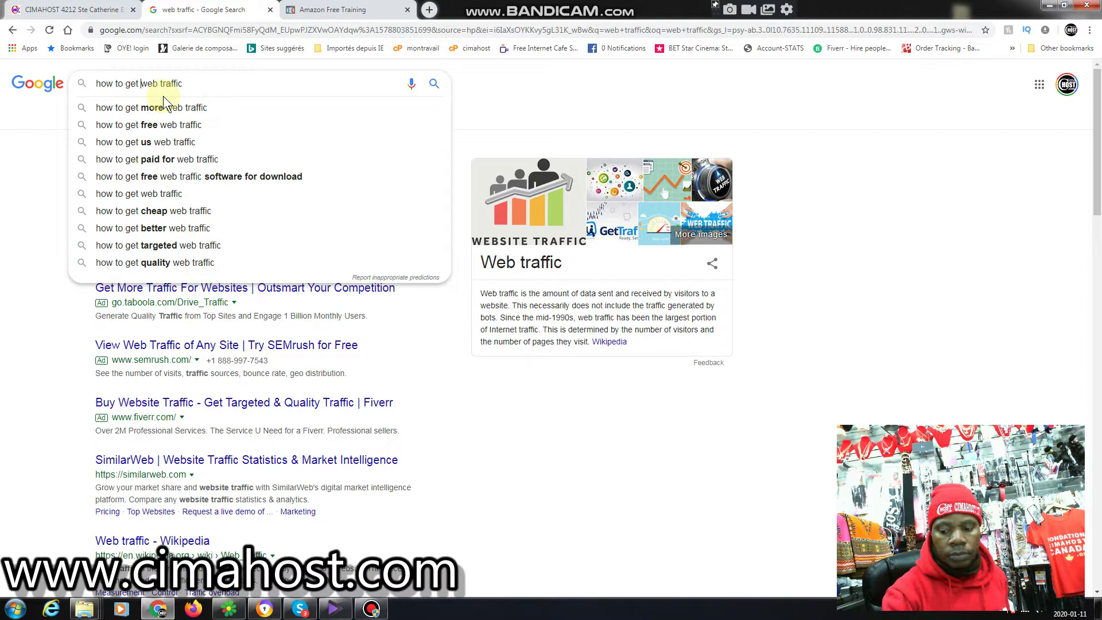
pyautogui.press('Return')
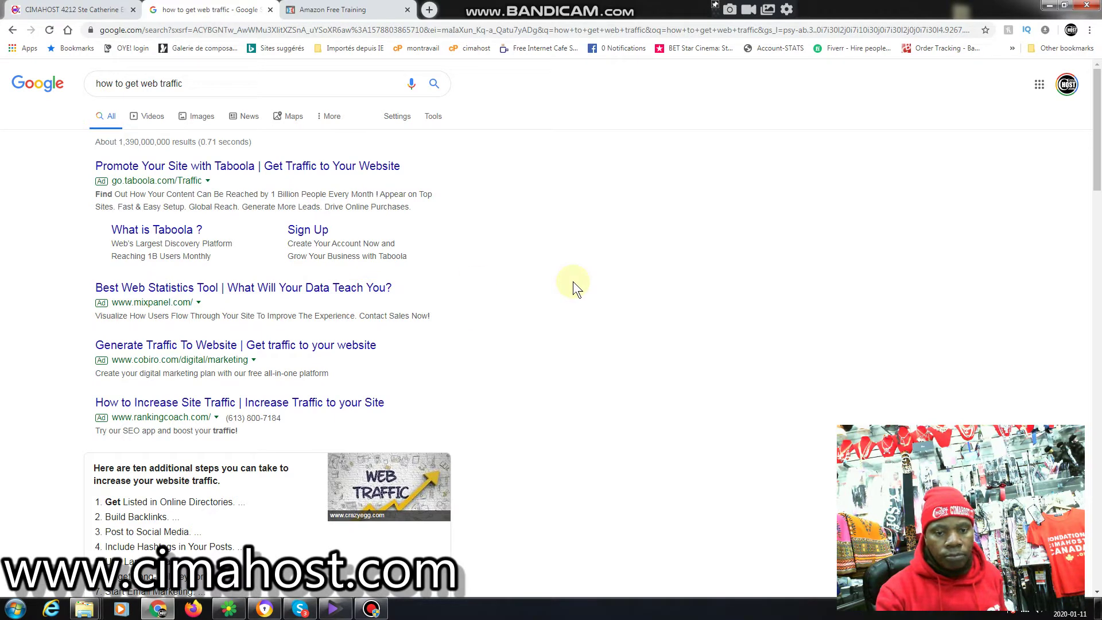
# Scroll through the 'how to get web traffic' advice results
pyautogui.scroll(-5, 573, 281)
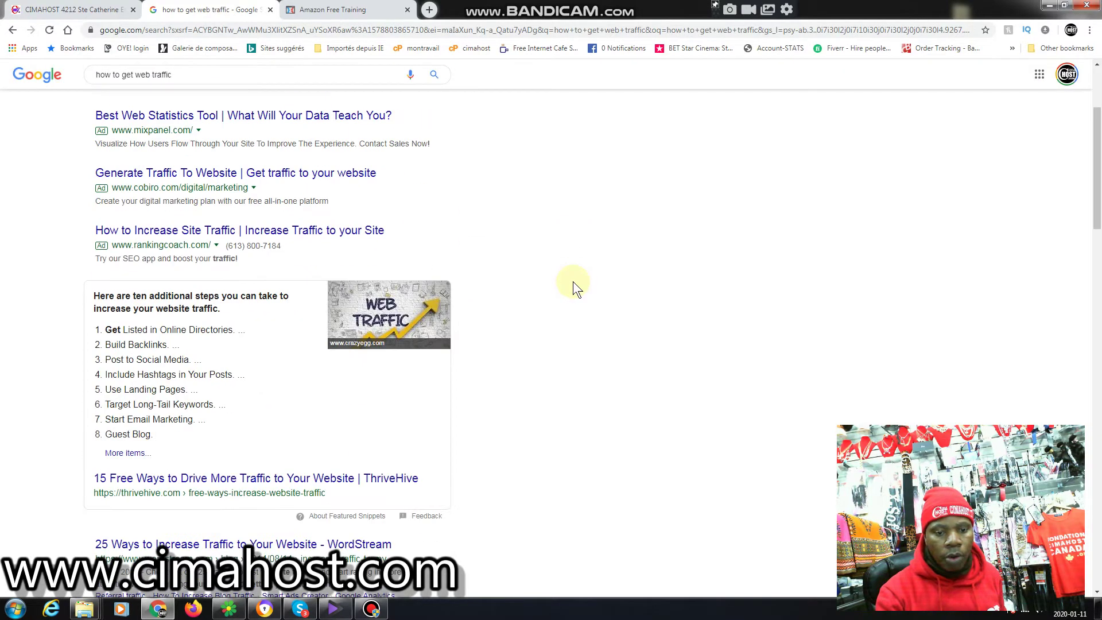
pyautogui.scroll(-2, 573, 281)
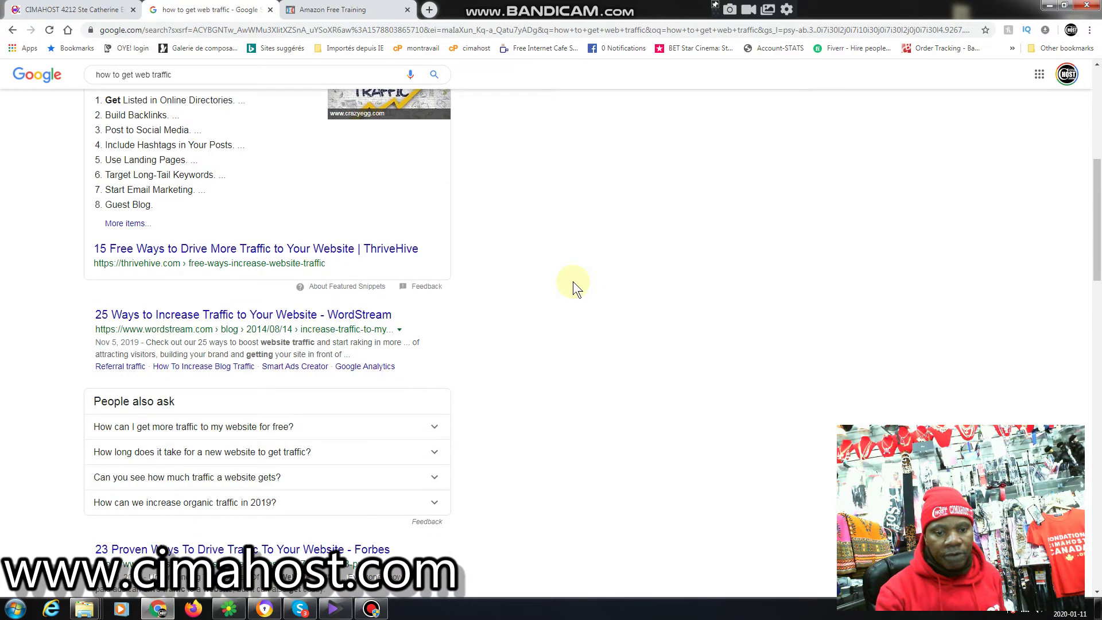
pyautogui.scroll(-4, 573, 281)
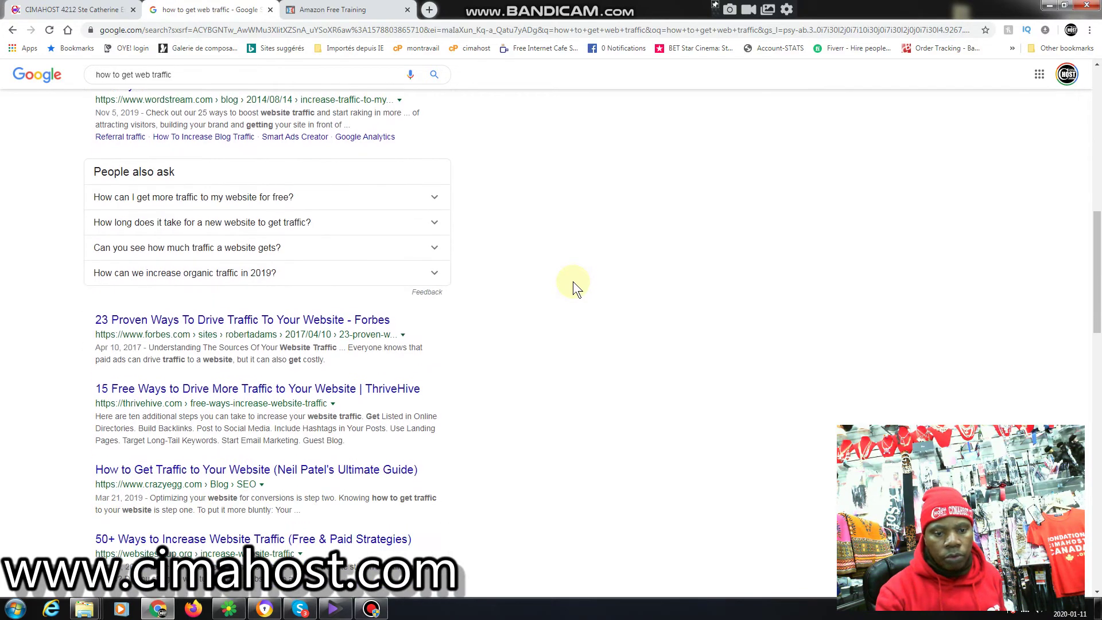
pyautogui.scroll(-7, 572, 281)
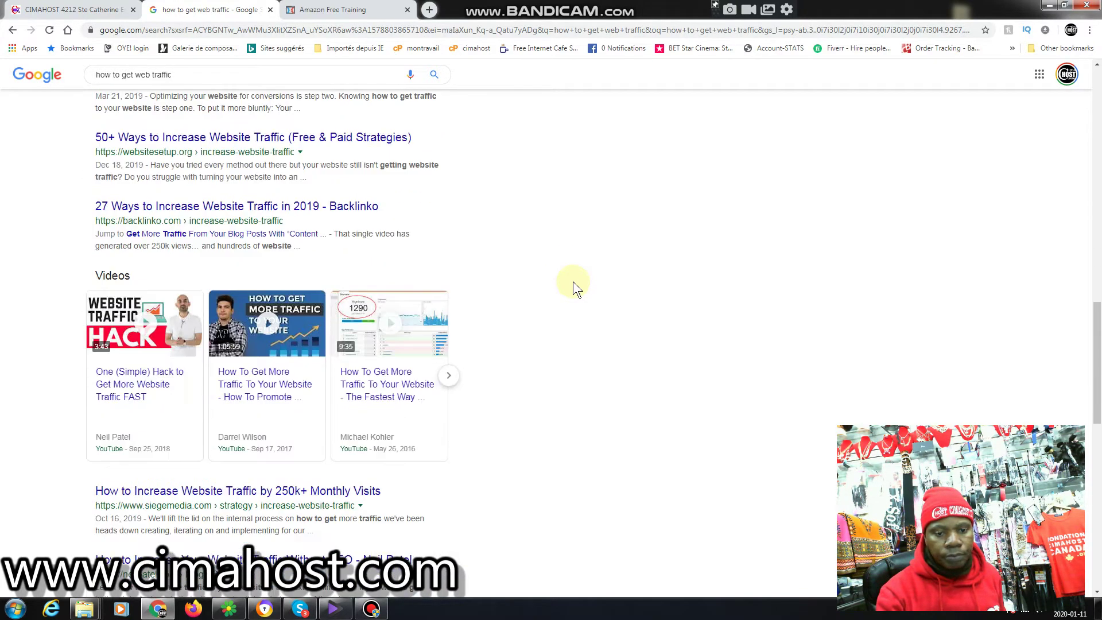
pyautogui.scroll(-6, 573, 281)
pyautogui.scroll(4, 572, 281)
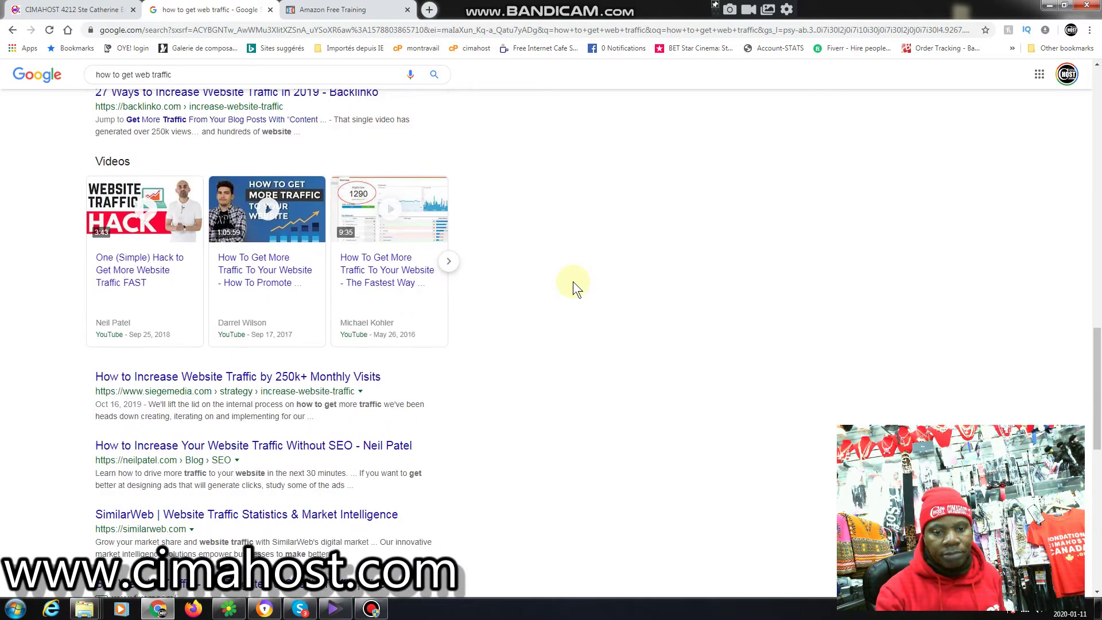
pyautogui.scroll(11, 572, 281)
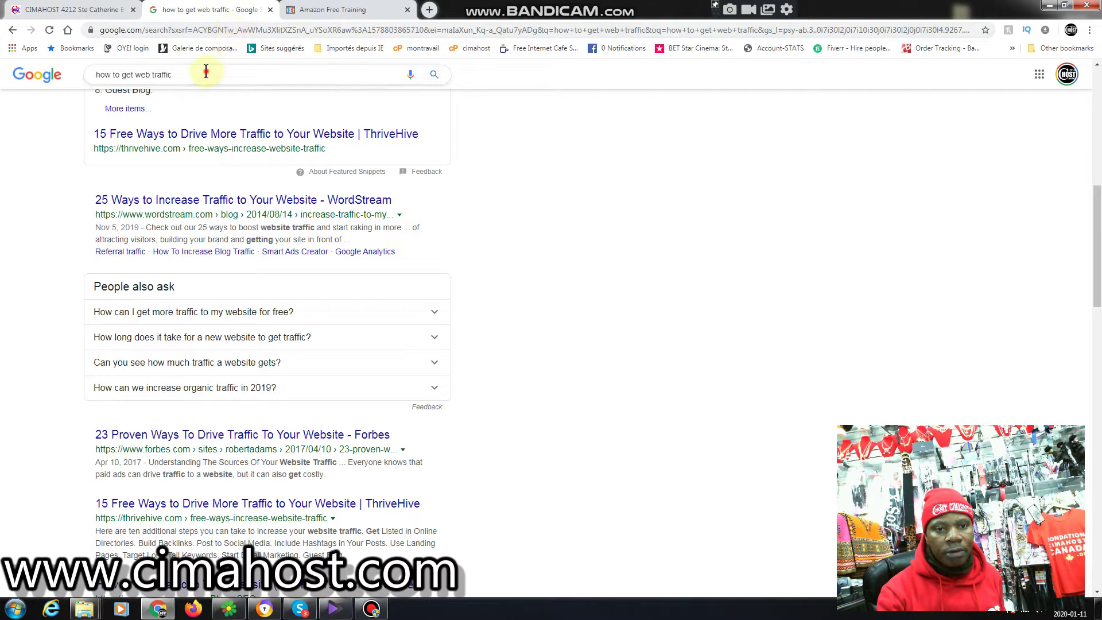
# Replace the query with 'adfly' and search
pyautogui.click(221, 74)
pyautogui.moveTo(221, 74); pyautogui.dragTo(74, 63)
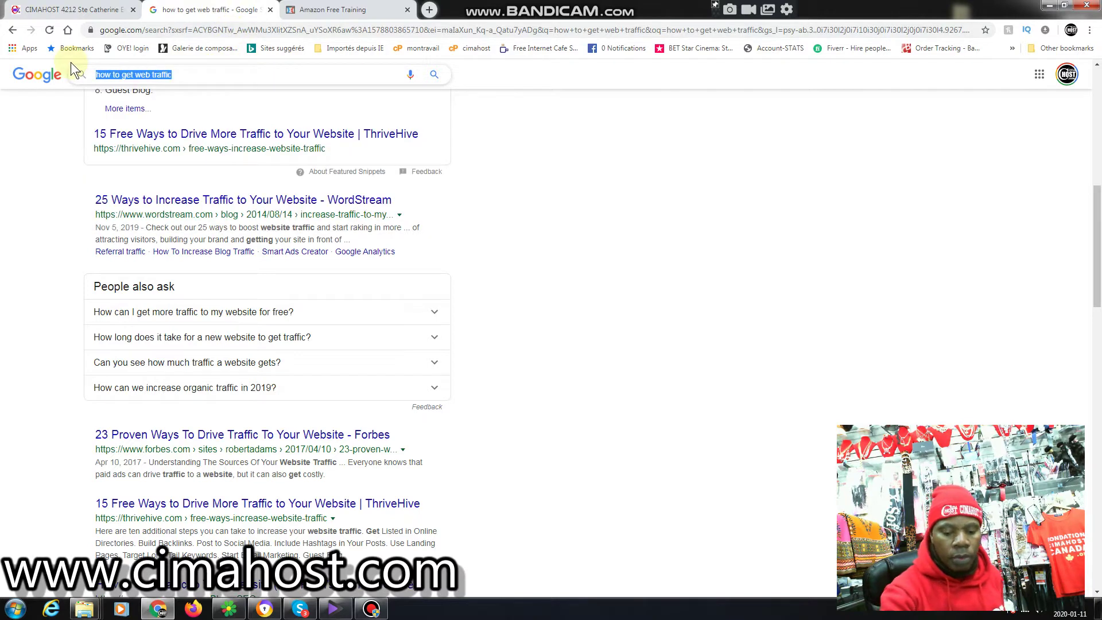
pyautogui.write('adfly')
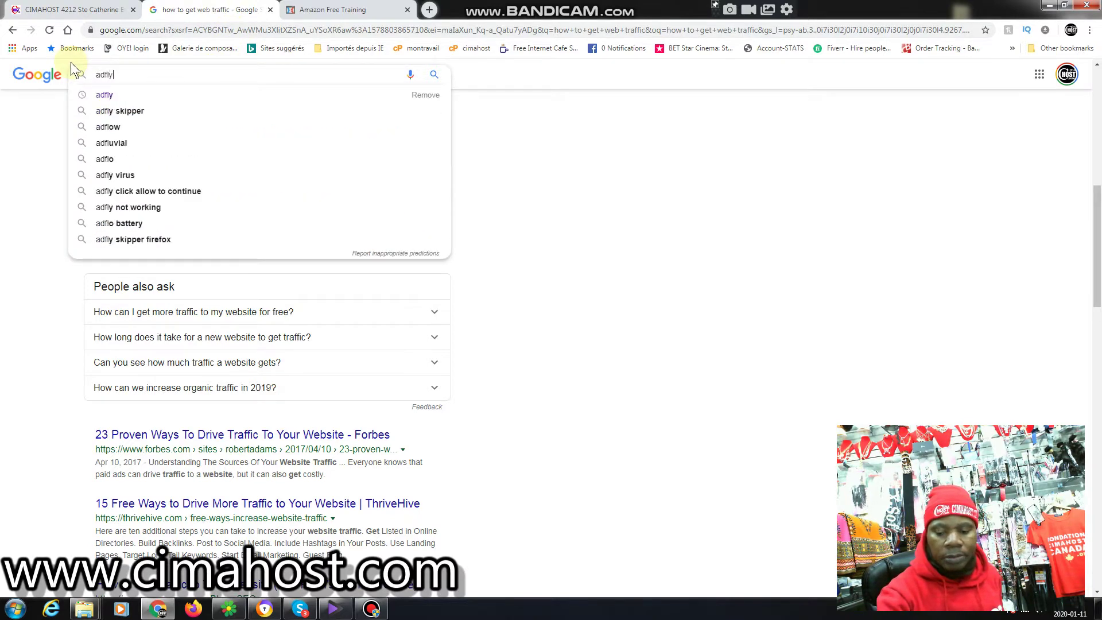
pyautogui.press('Return')
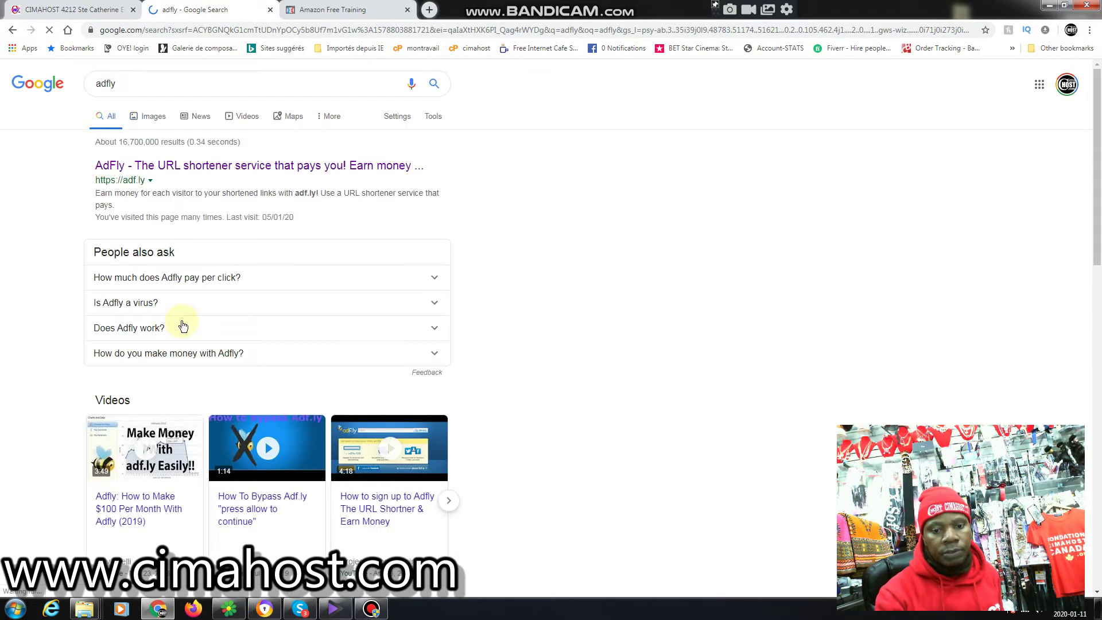
# Open the AdFly site from the results and go to its login form
pyautogui.click(195, 167)
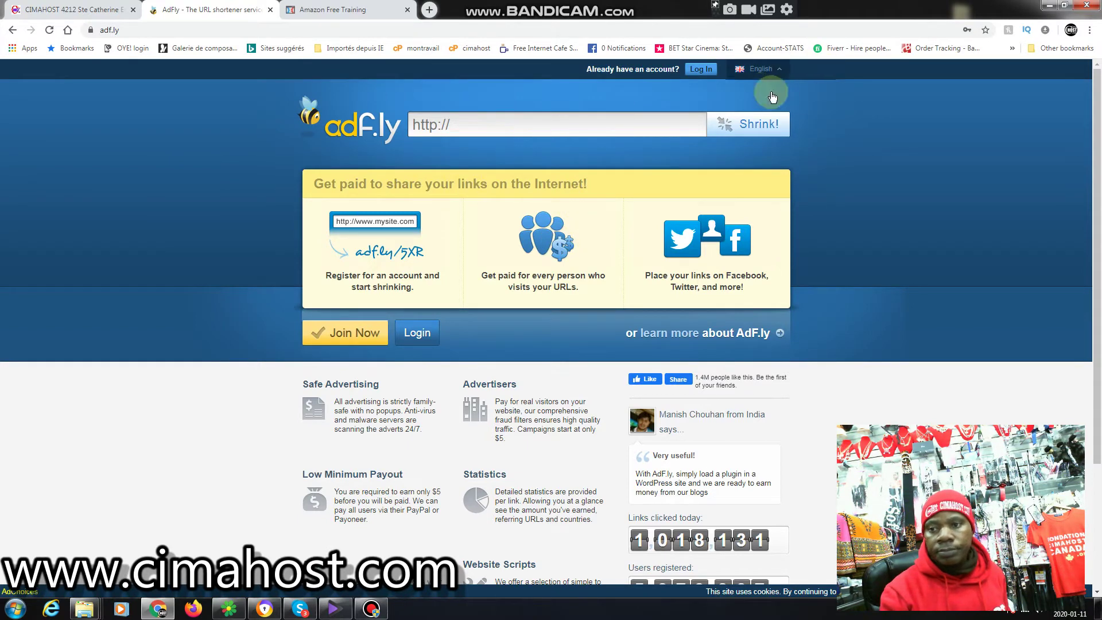
pyautogui.click(760, 69)
pyautogui.click(702, 70)
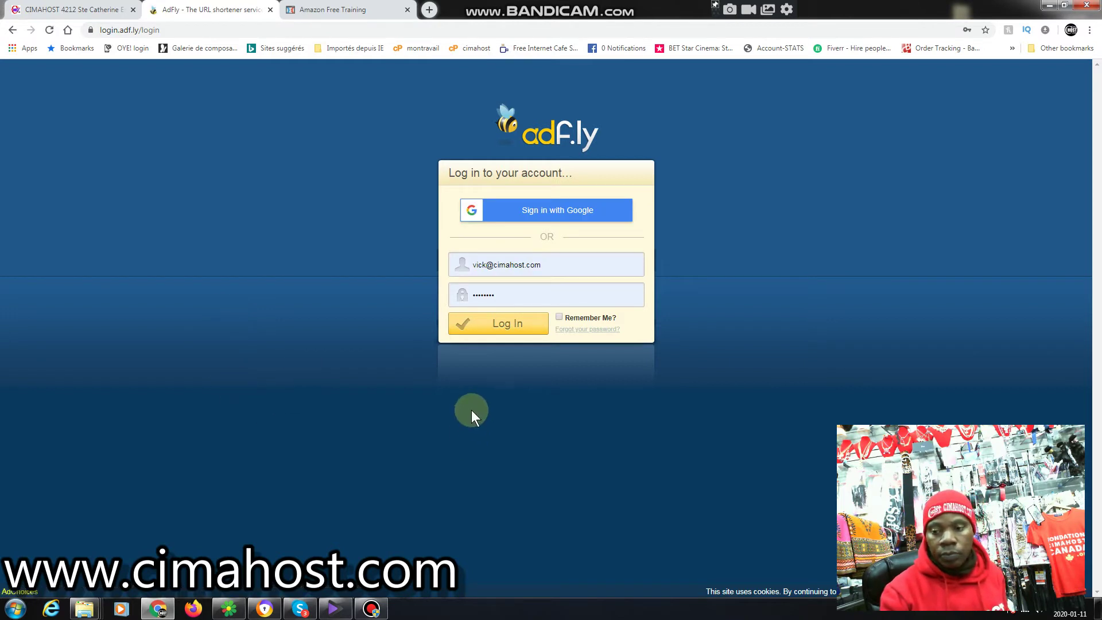
# Log in to AdFly and read daily views on the All Campaigns January chart
pyautogui.click(506, 326)
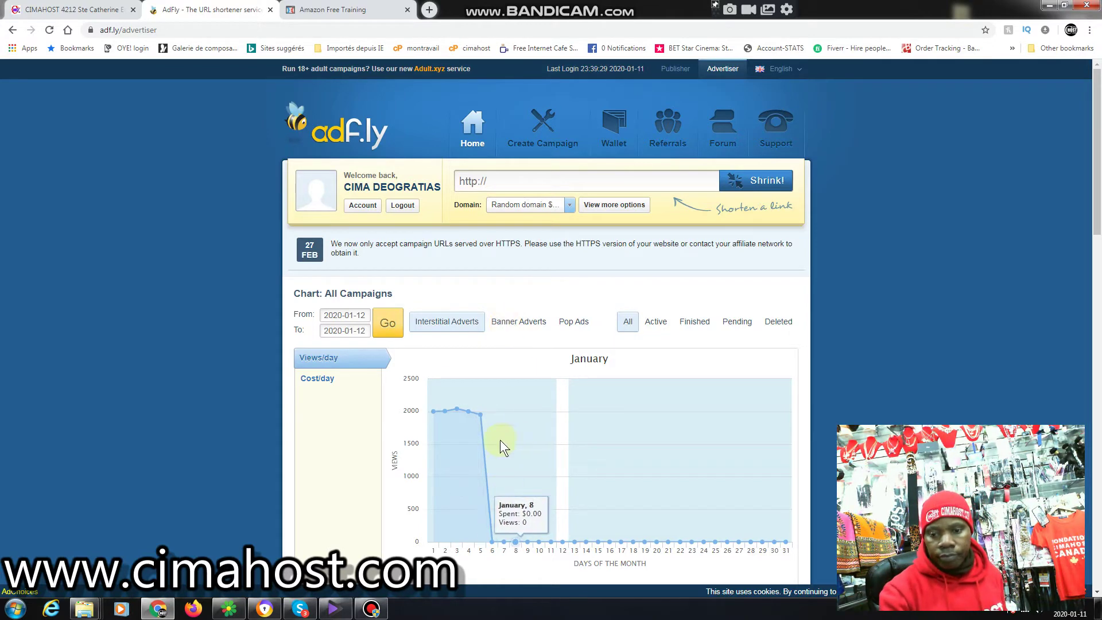
pyautogui.moveTo(479, 412)
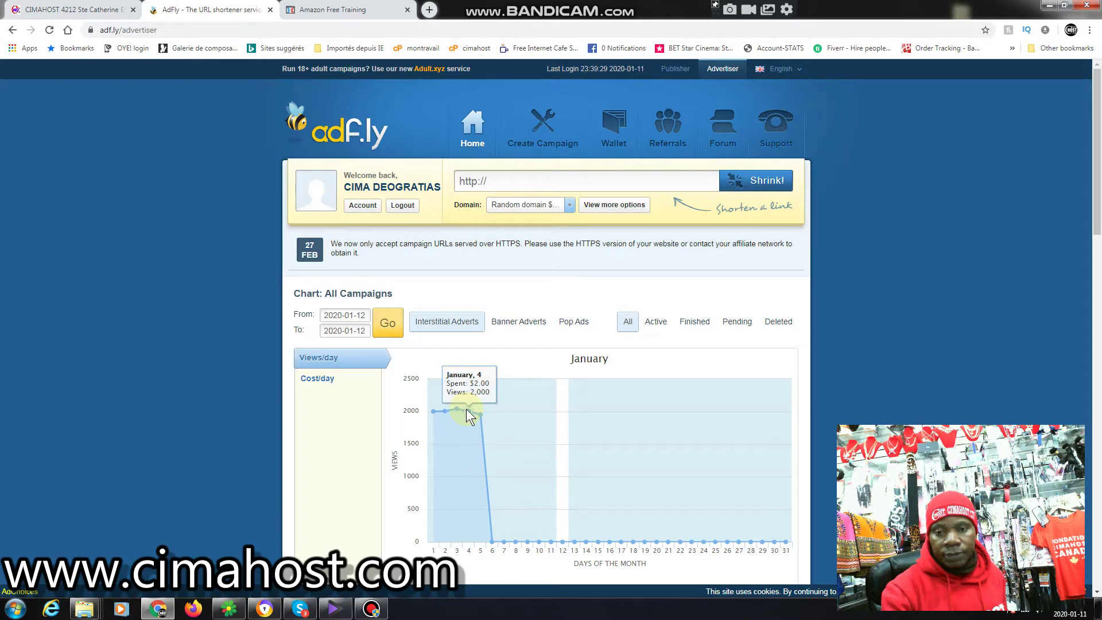
# Scroll Your Campaigns to the TOTALS row: 1,076,809 views and $1,939.33 spent
pyautogui.scroll(-6, 600, 308)
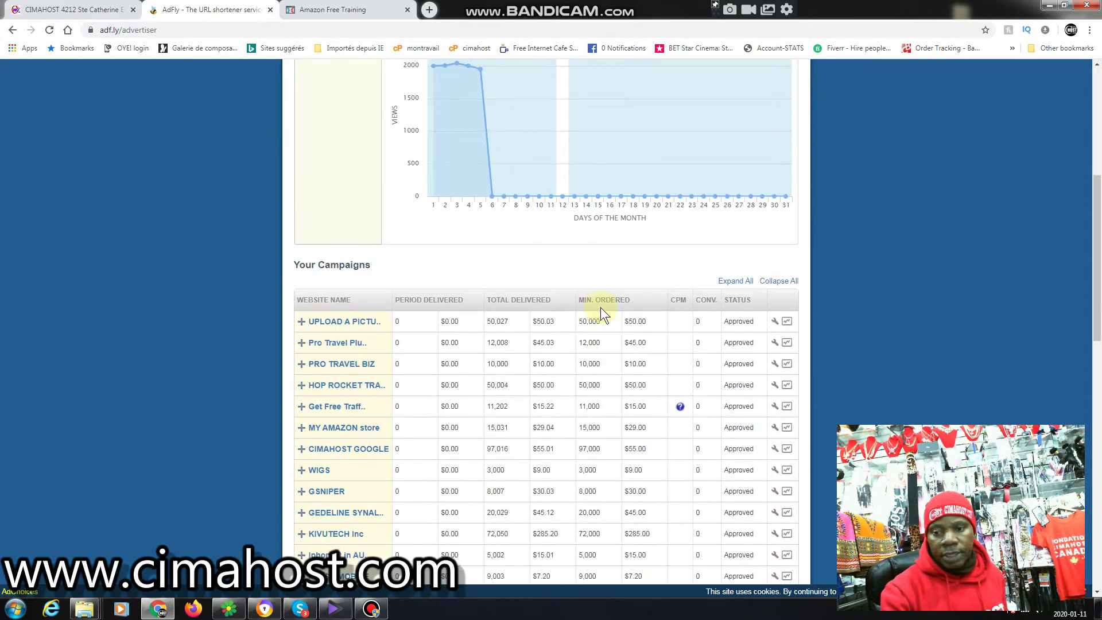
pyautogui.scroll(-4, 600, 308)
pyautogui.scroll(-3, 352, 209)
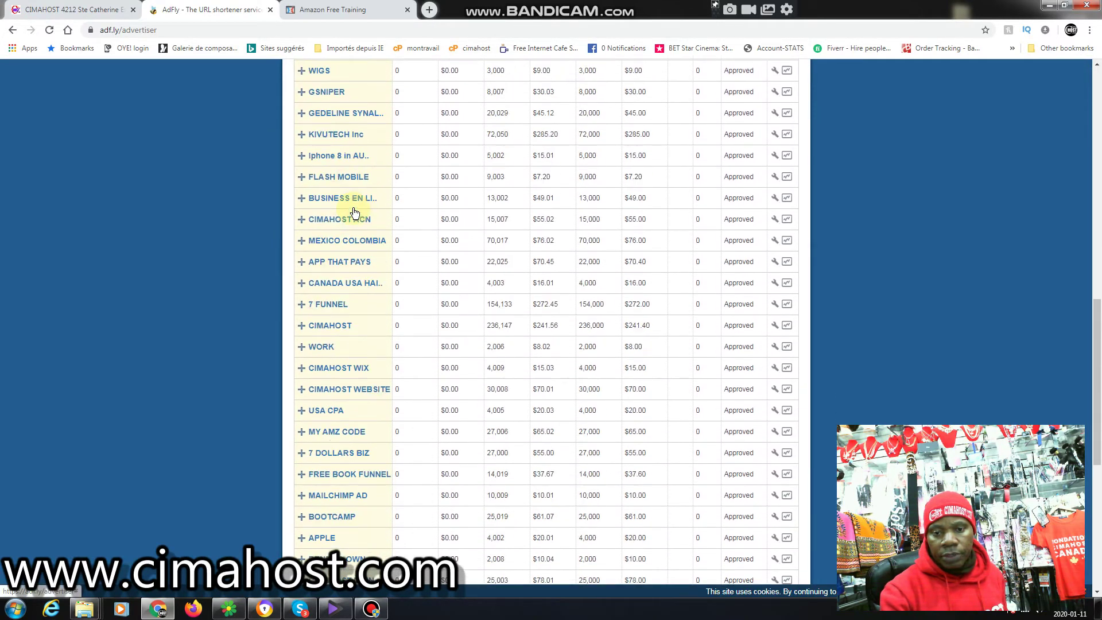
pyautogui.scroll(-5, 353, 213)
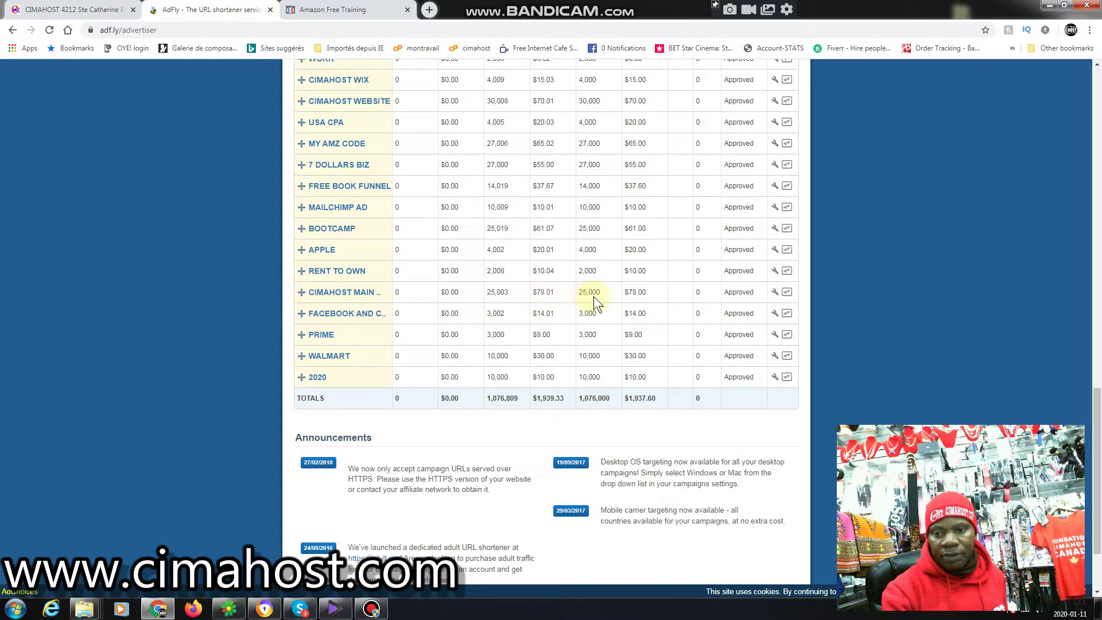
pyautogui.click(774, 293)
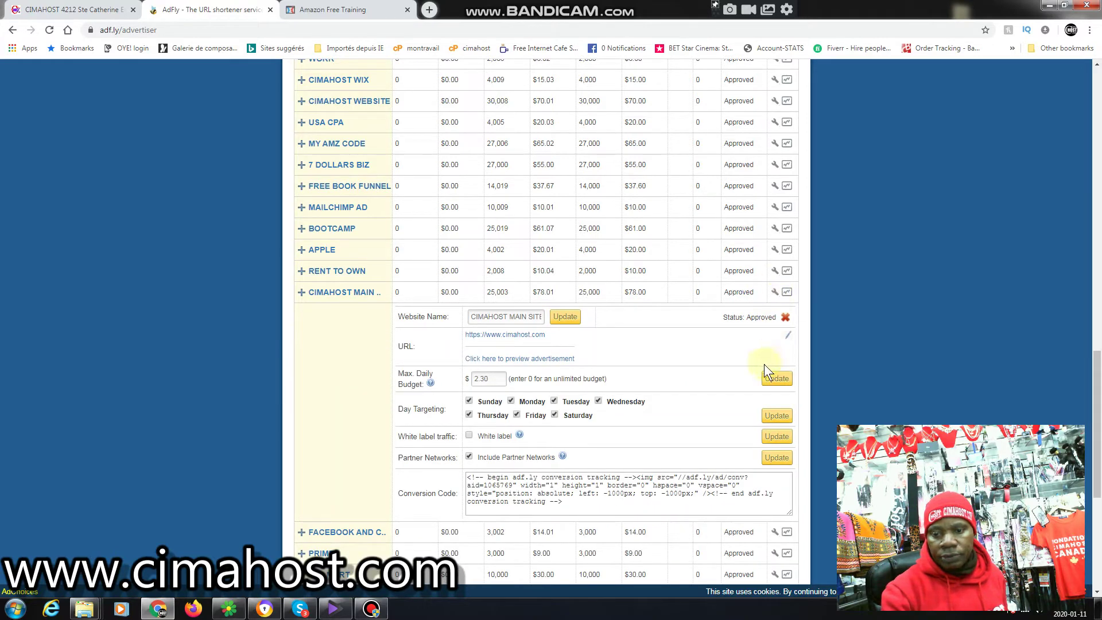
pyautogui.click(504, 337)
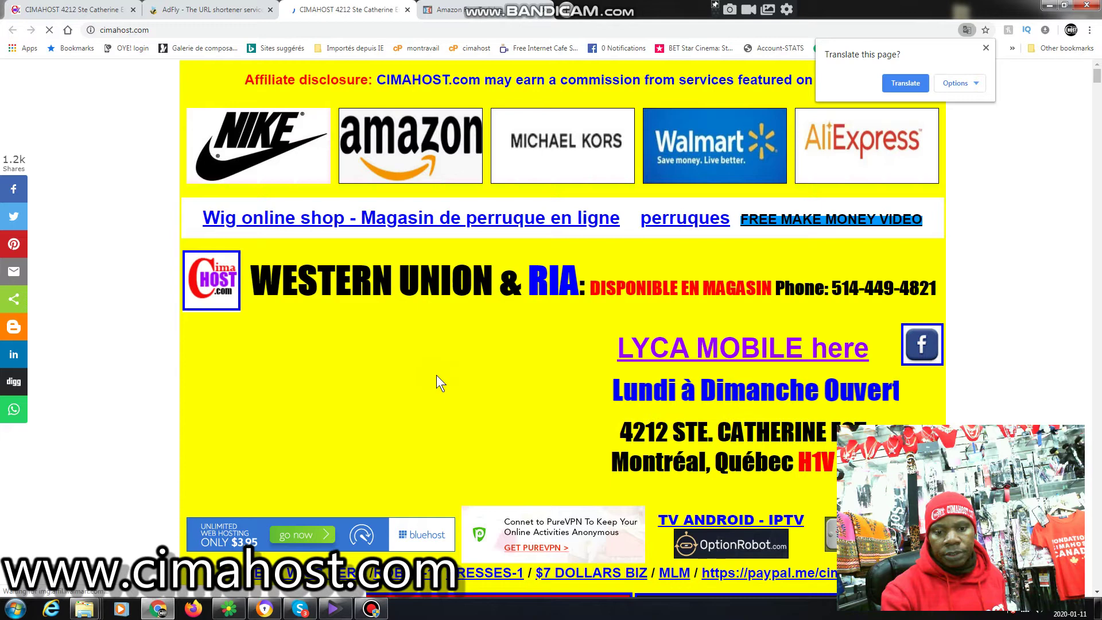
# Follow cimahost's TV ANDROID - IPTV link to Amazon's android TV box results
pyautogui.scroll(-4, 436, 382)
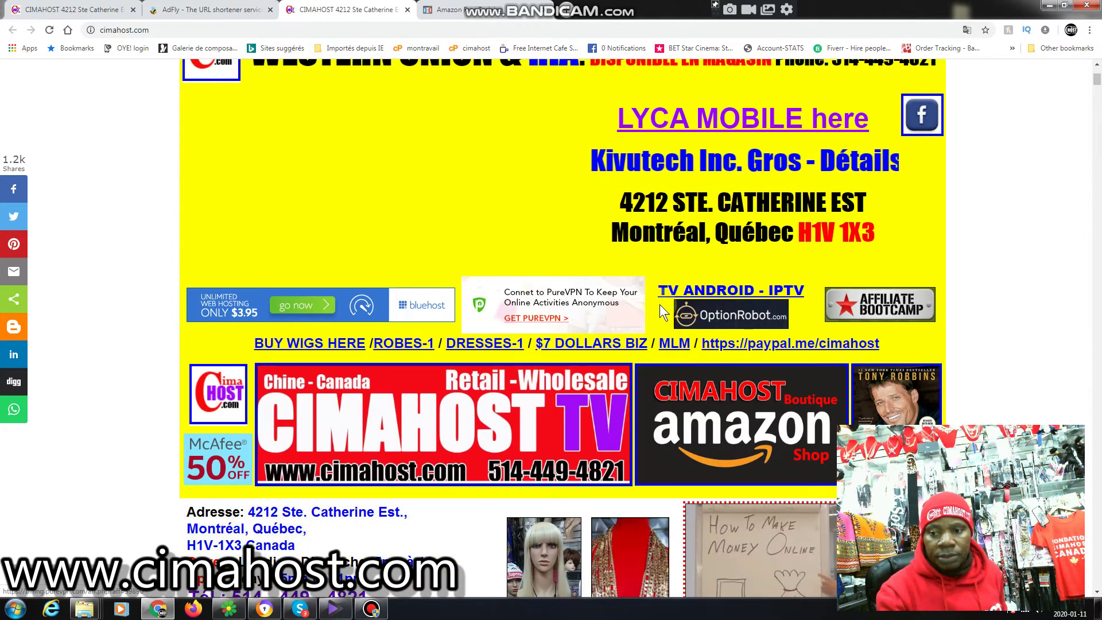
pyautogui.click(729, 293)
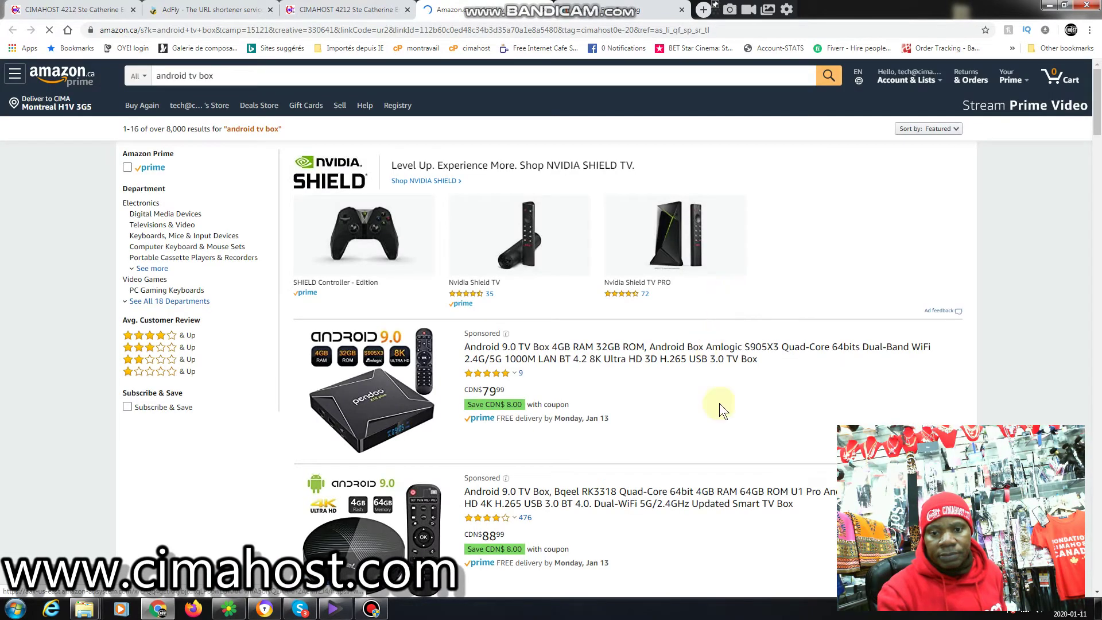
pyautogui.scroll(-5, 559, 305)
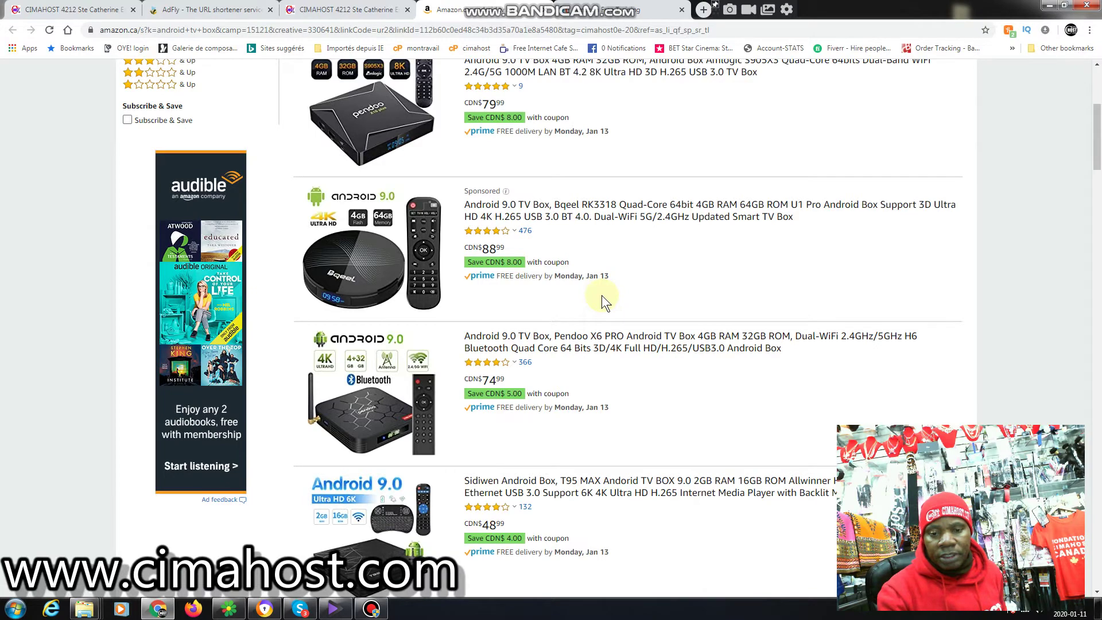
pyautogui.scroll(-1, 601, 295)
pyautogui.scroll(6, 601, 295)
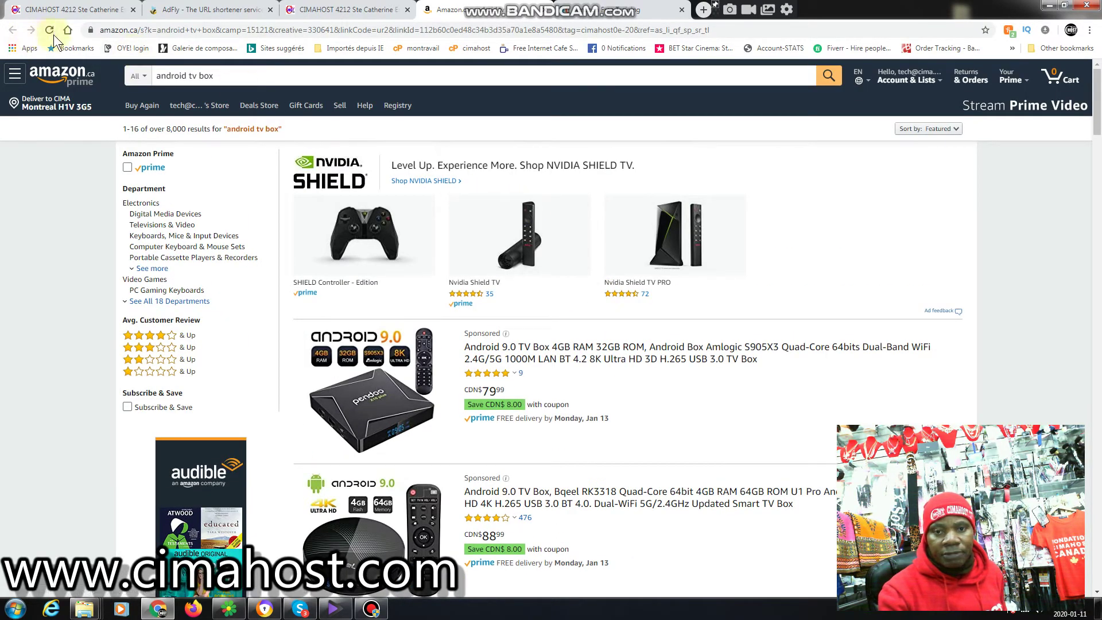
# Open the CIMAHOST Amazon boutique banner, search Amazon for 'wigs', then return to cimahost
pyautogui.click(365, 15)
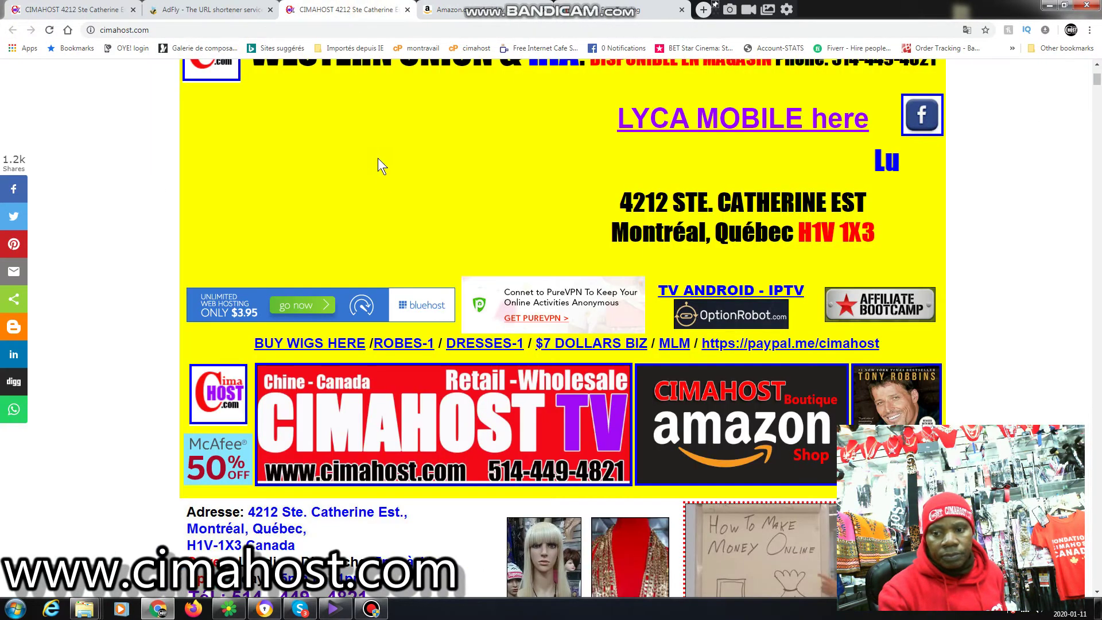
pyautogui.scroll(-3, 459, 232)
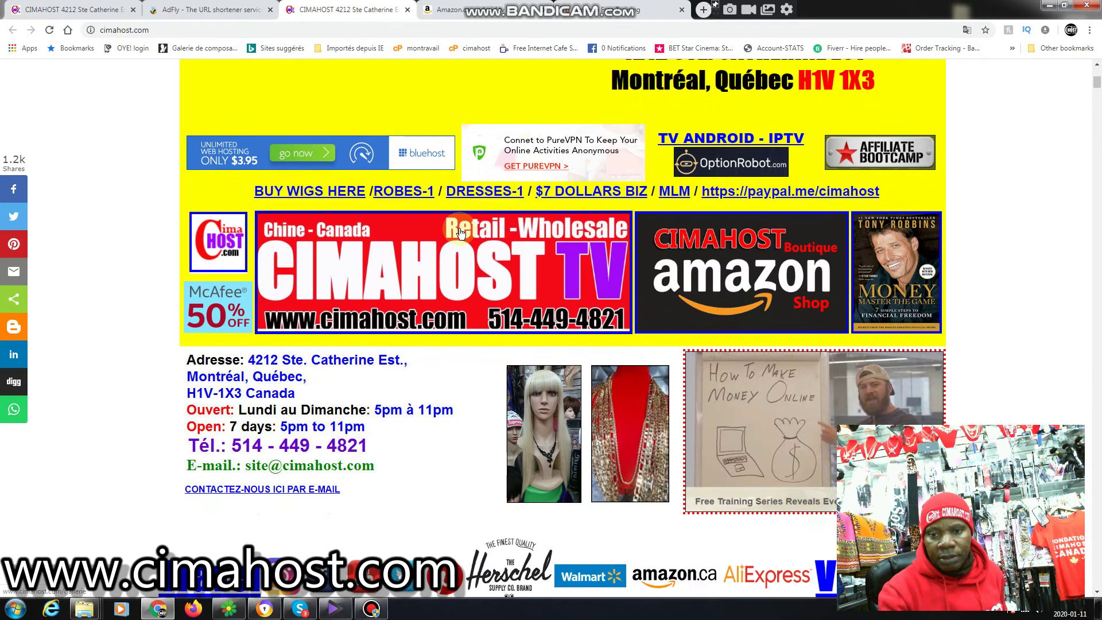
pyautogui.click(730, 256)
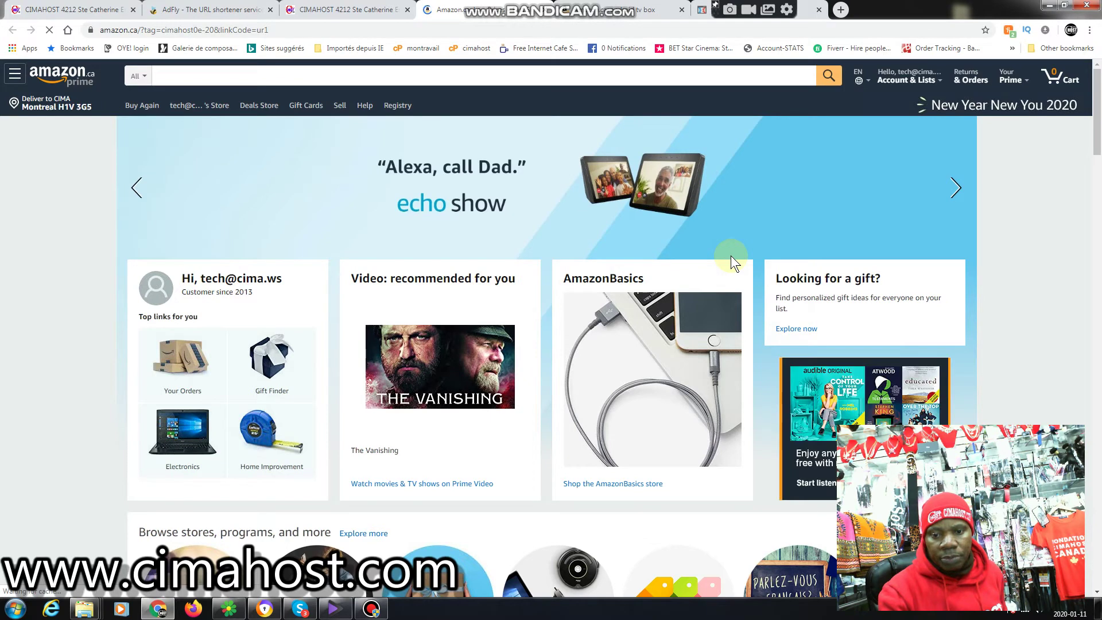
pyautogui.click(322, 74)
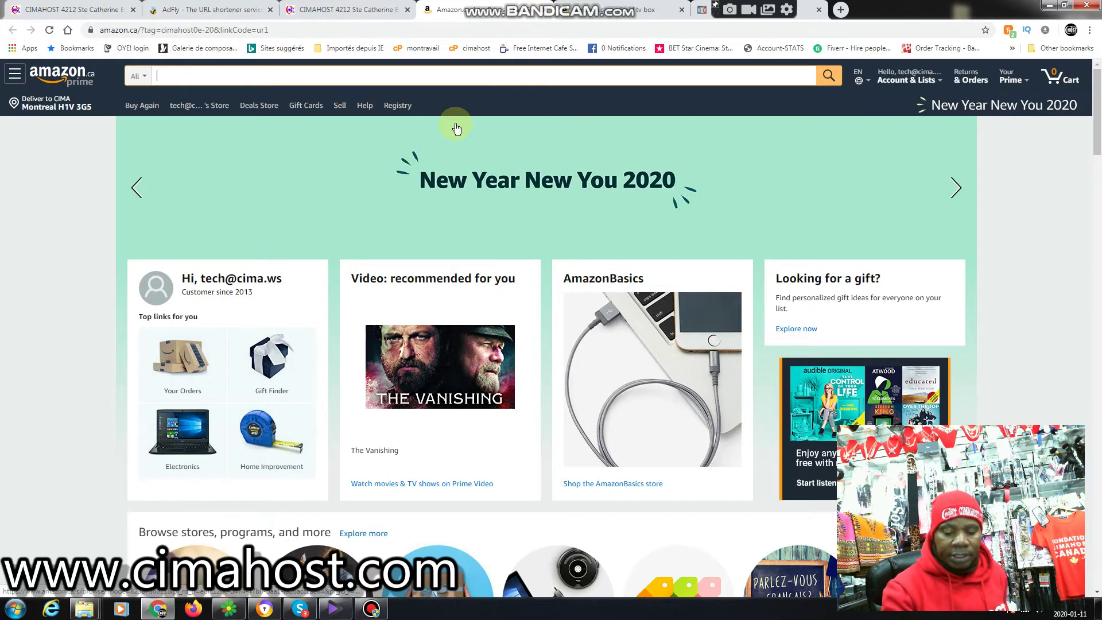
pyautogui.write('wigs')
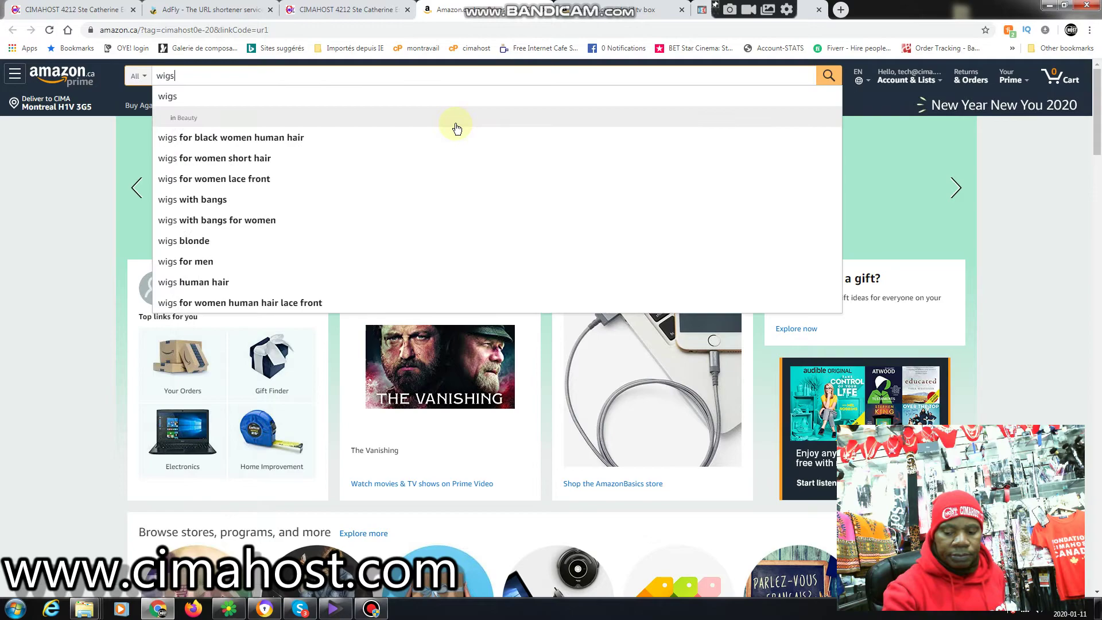
pyautogui.press('Return')
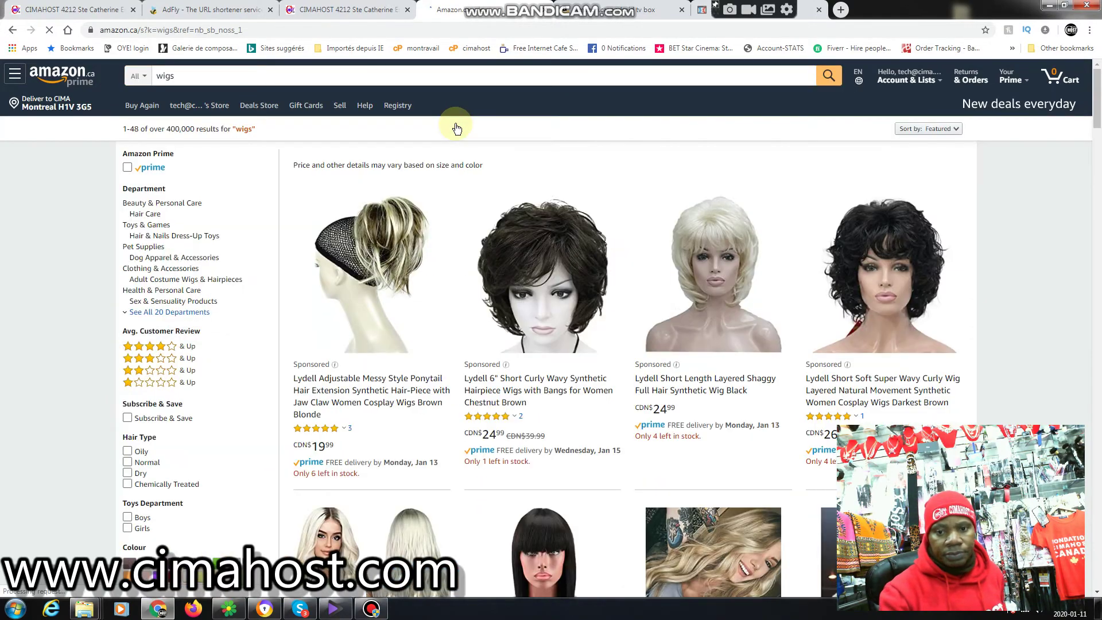
pyautogui.scroll(-7, 547, 196)
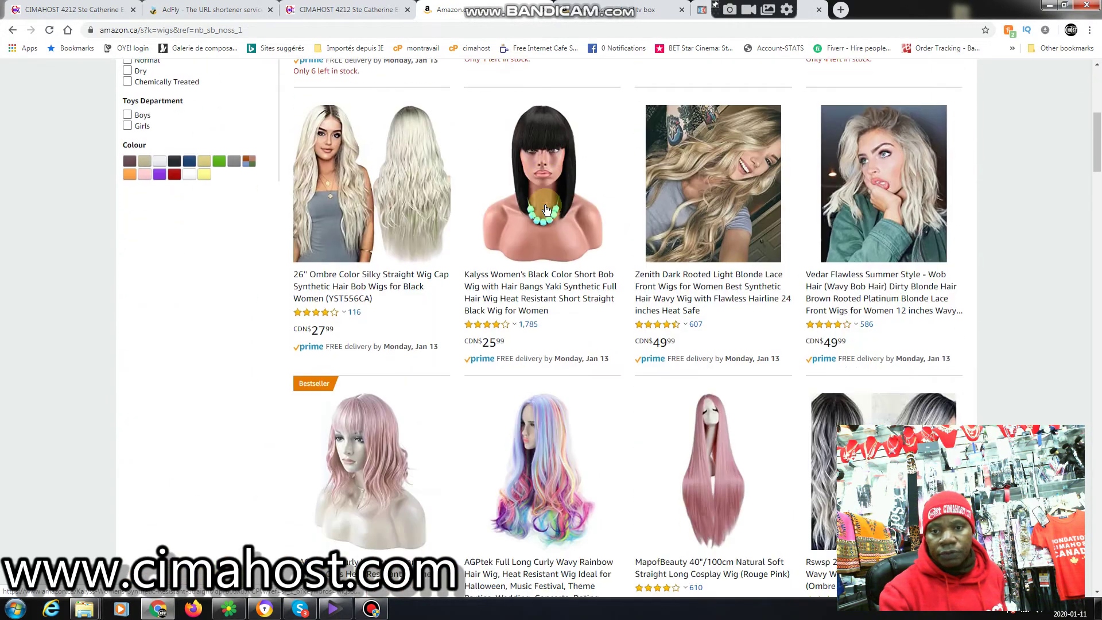
pyautogui.scroll(-8, 546, 209)
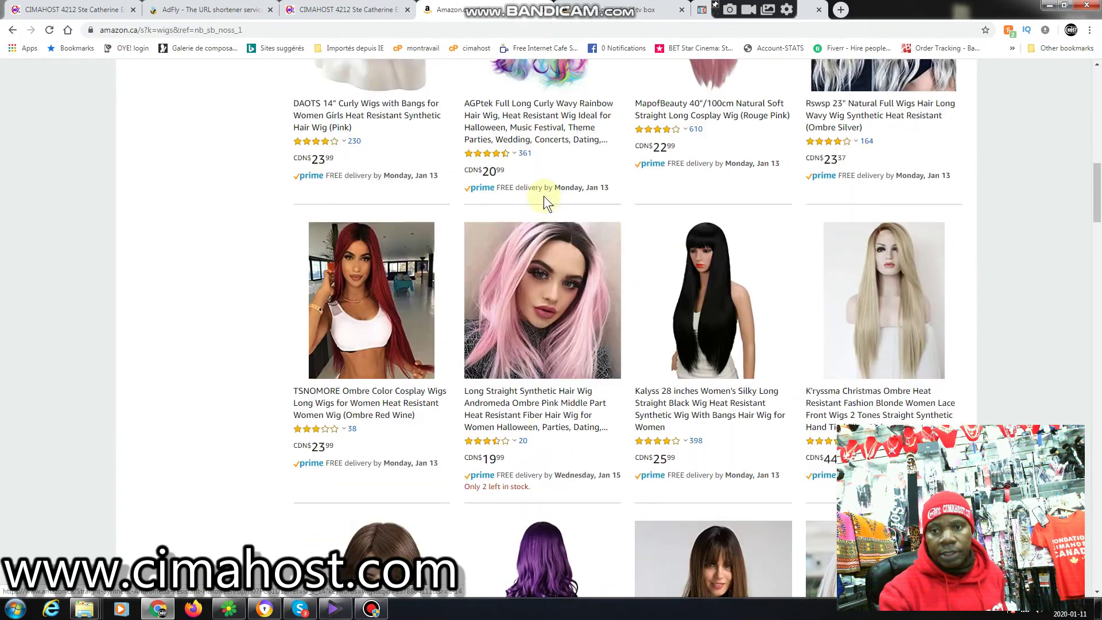
pyautogui.scroll(11, 542, 195)
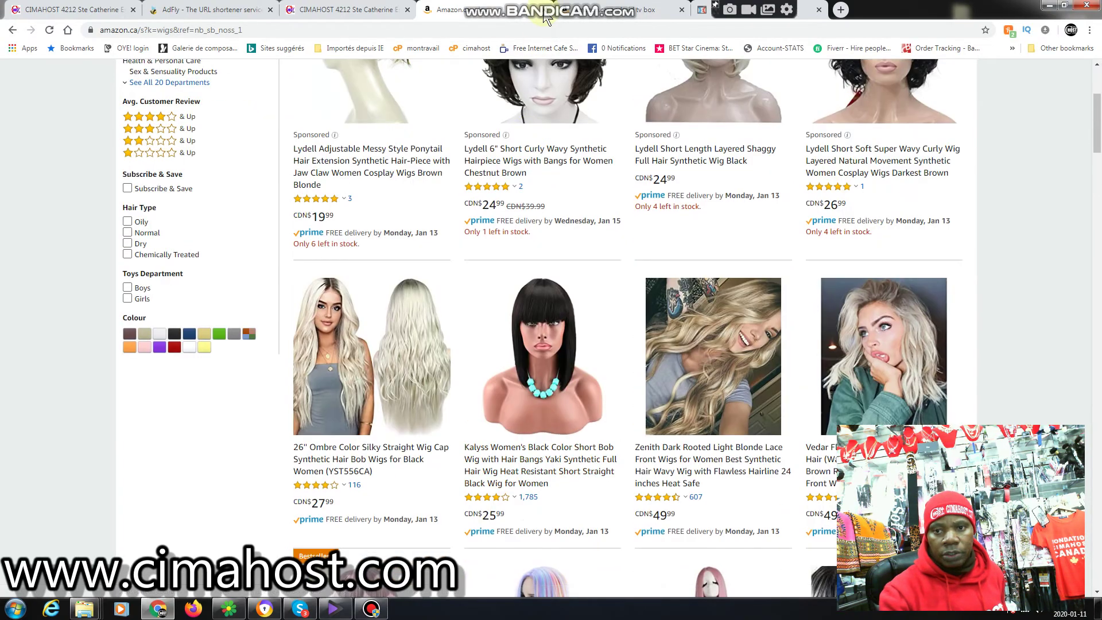
pyautogui.click(351, 10)
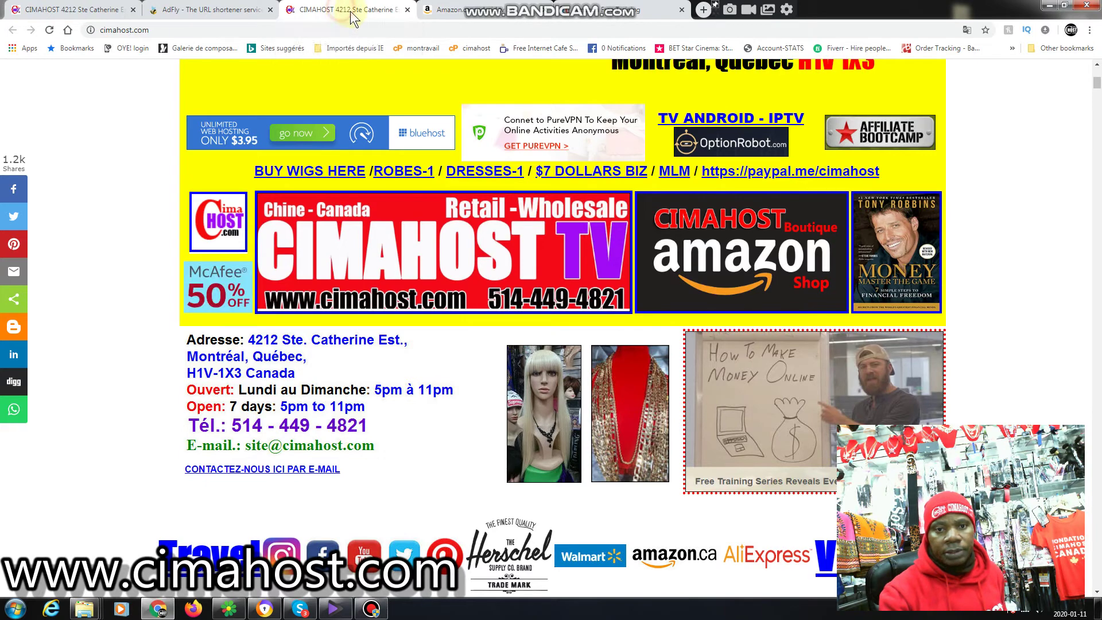
# Back in AdFly, expand MAILCHIMP AD settings showing its mailchi.mp link and $3.00 budget
pyautogui.click(236, 11)
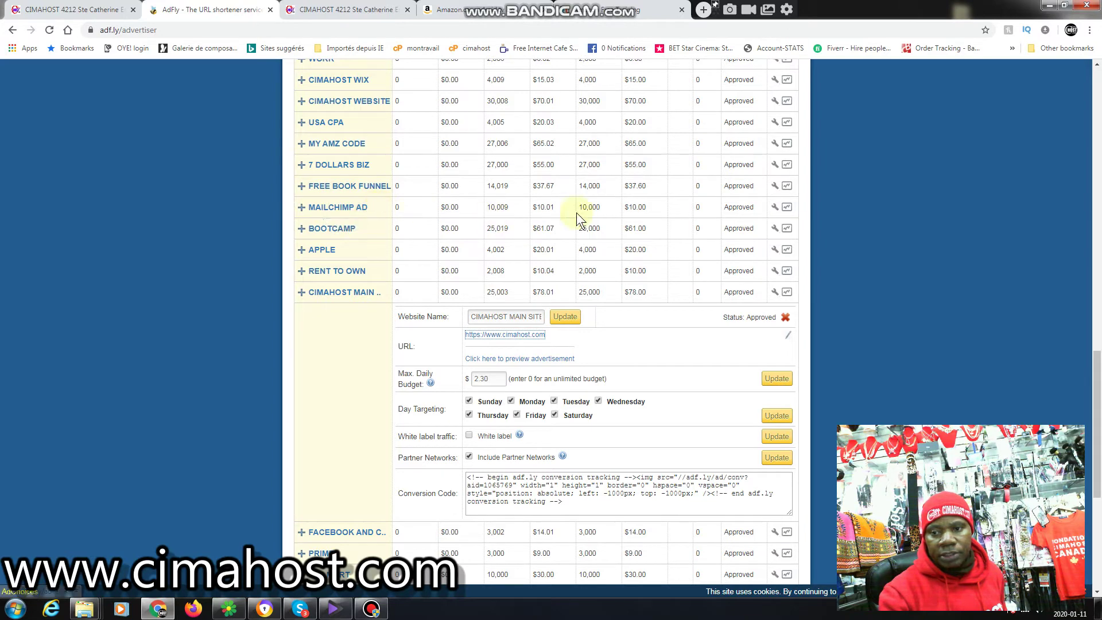
pyautogui.click(774, 208)
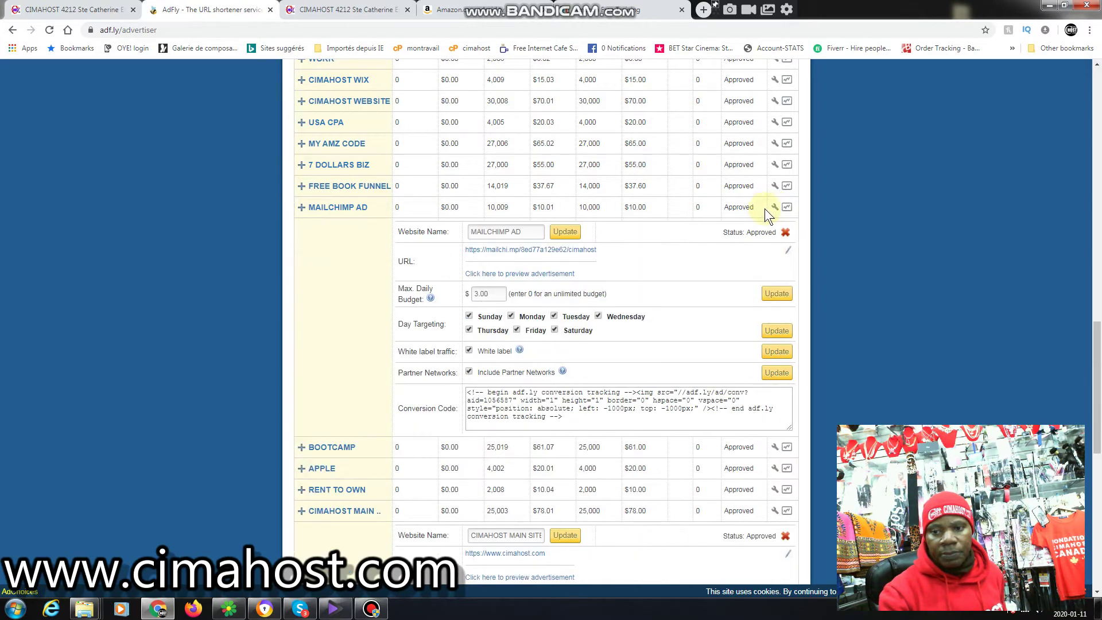
# Browse MAILCHIMP AD's Free Training Series landing page, then return to the AdFly tab
pyautogui.click(529, 250)
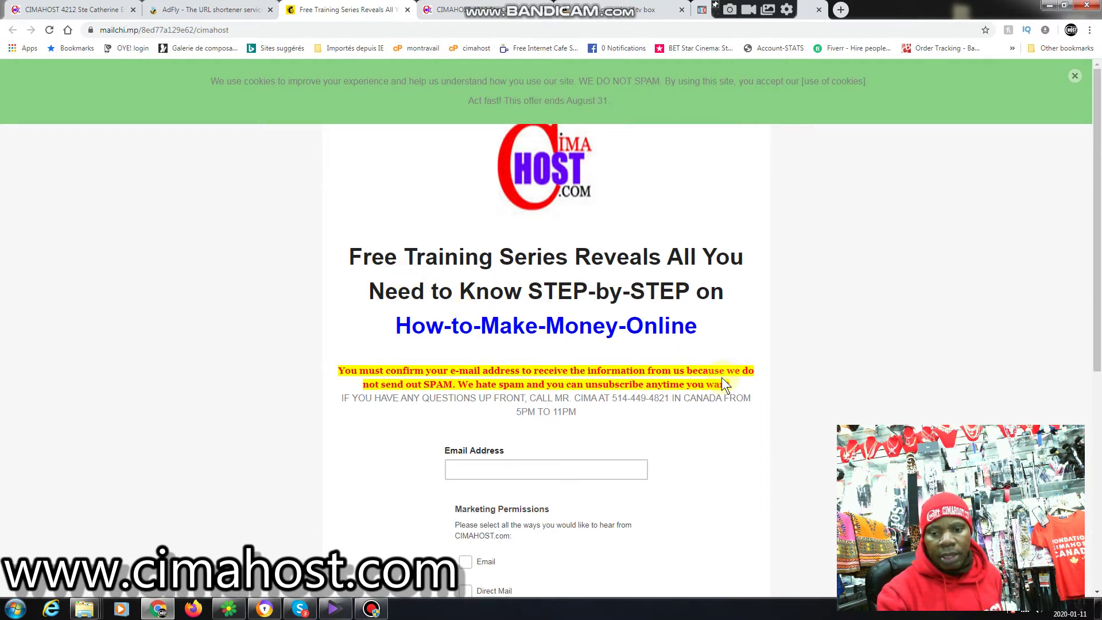
pyautogui.scroll(-6, 721, 377)
pyautogui.scroll(-1, 717, 374)
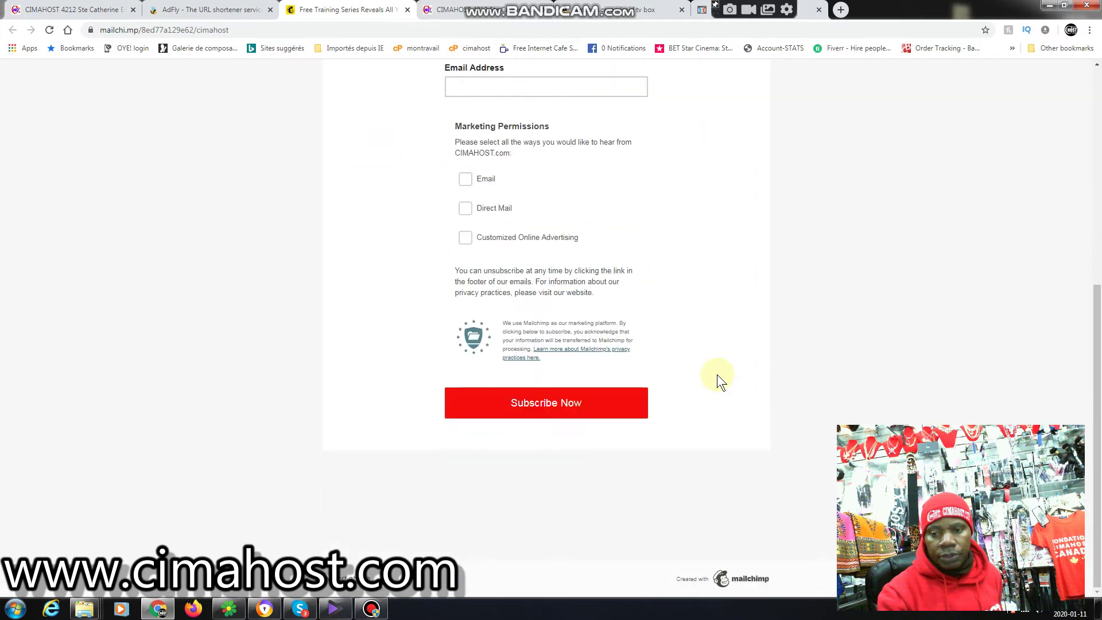
pyautogui.scroll(5, 717, 374)
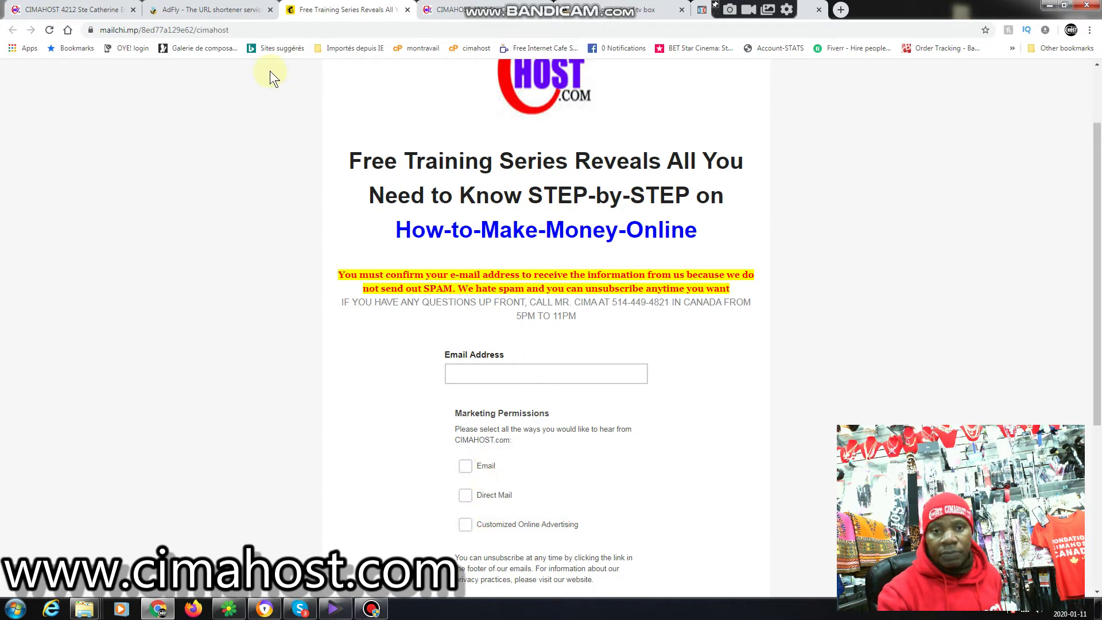
pyautogui.scroll(-5, 459, 316)
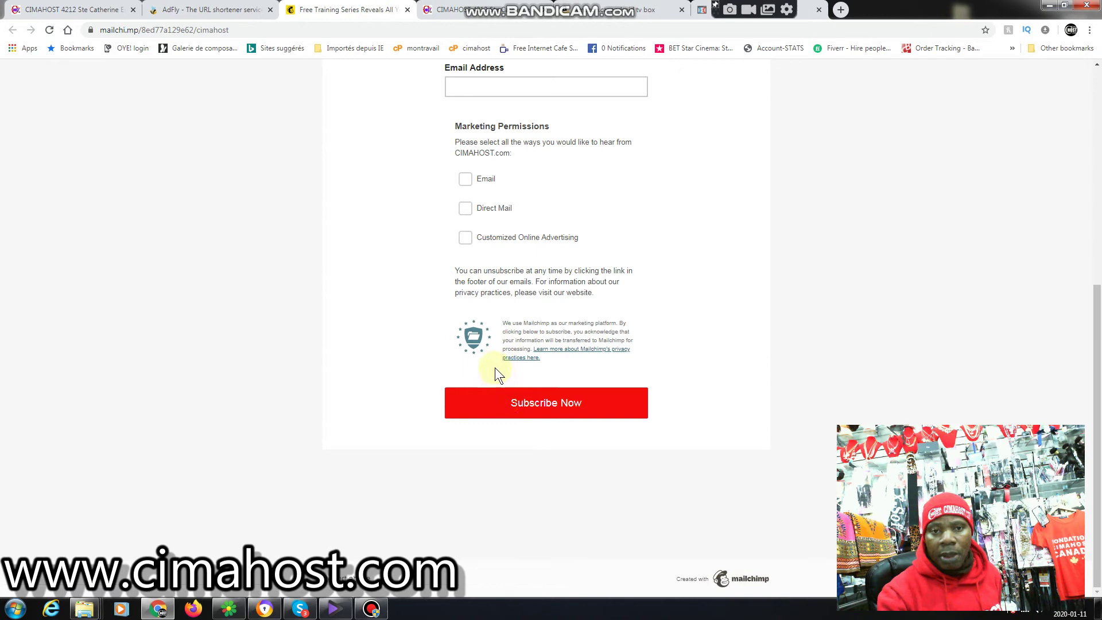
pyautogui.scroll(7, 453, 326)
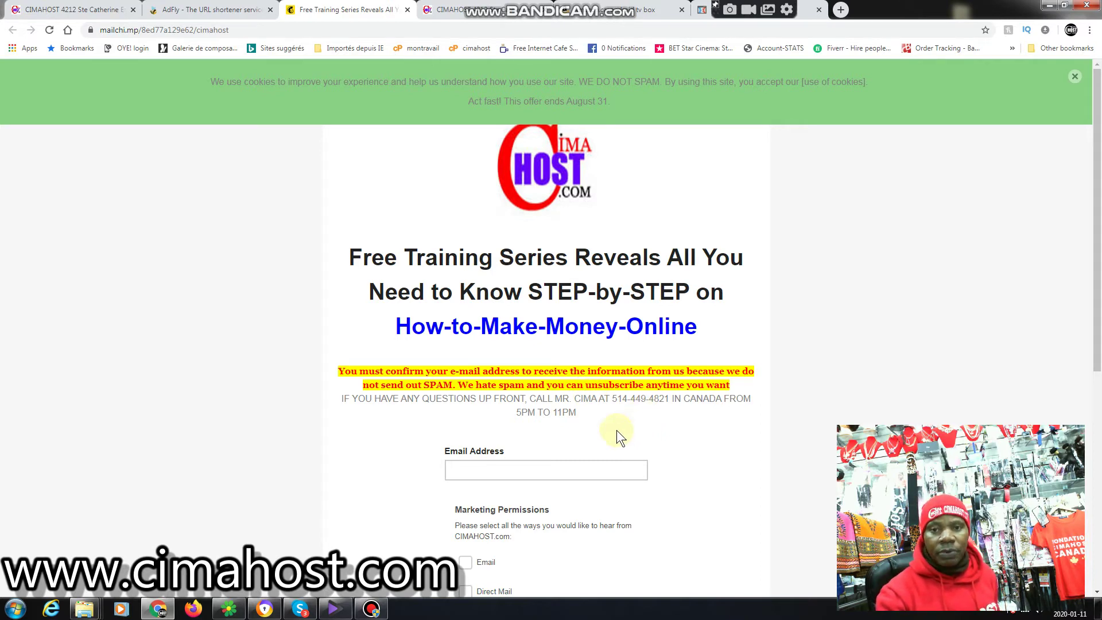
pyautogui.click(226, 11)
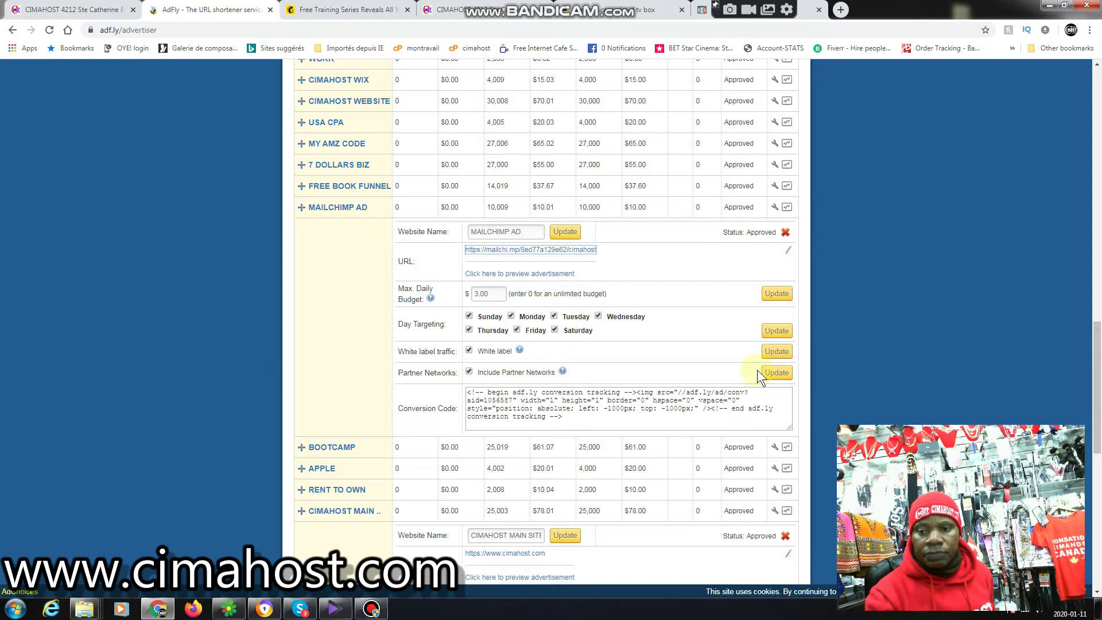
# Expand FLASH MOBILE, edit it, and open its cimahost Flash Mobile Mexico destination page
pyautogui.scroll(5, 644, 326)
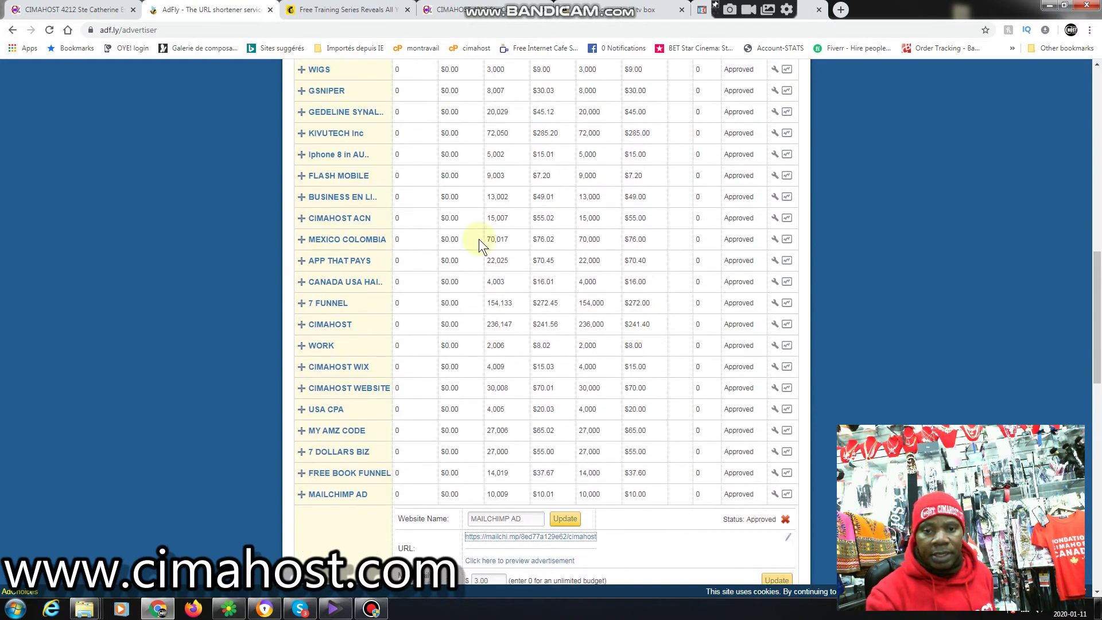
pyautogui.click(299, 178)
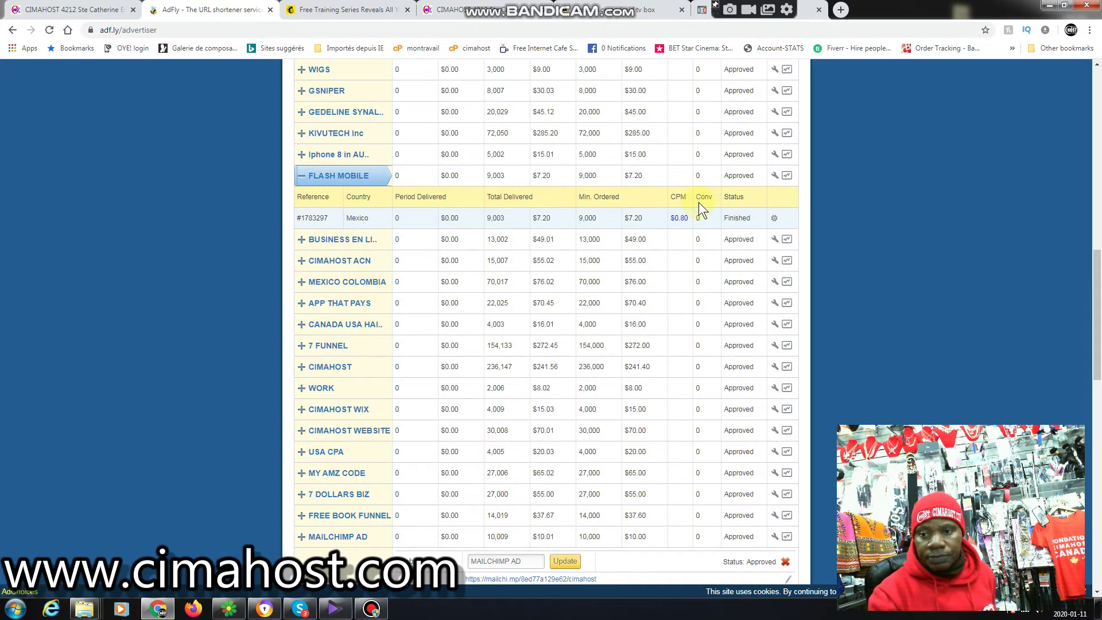
pyautogui.click(773, 175)
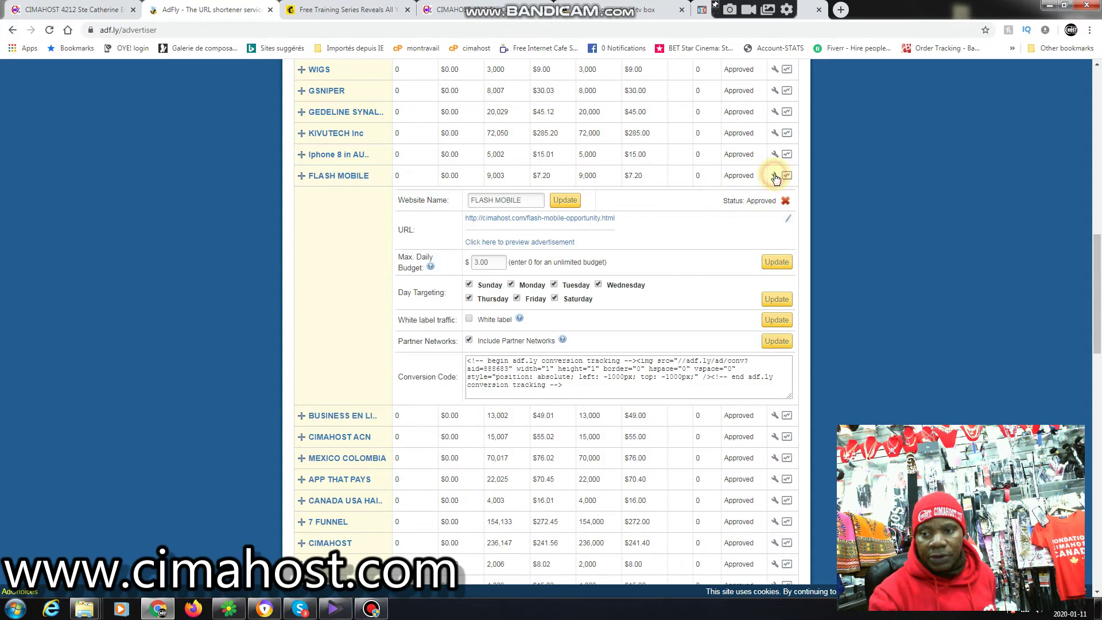
pyautogui.click(545, 220)
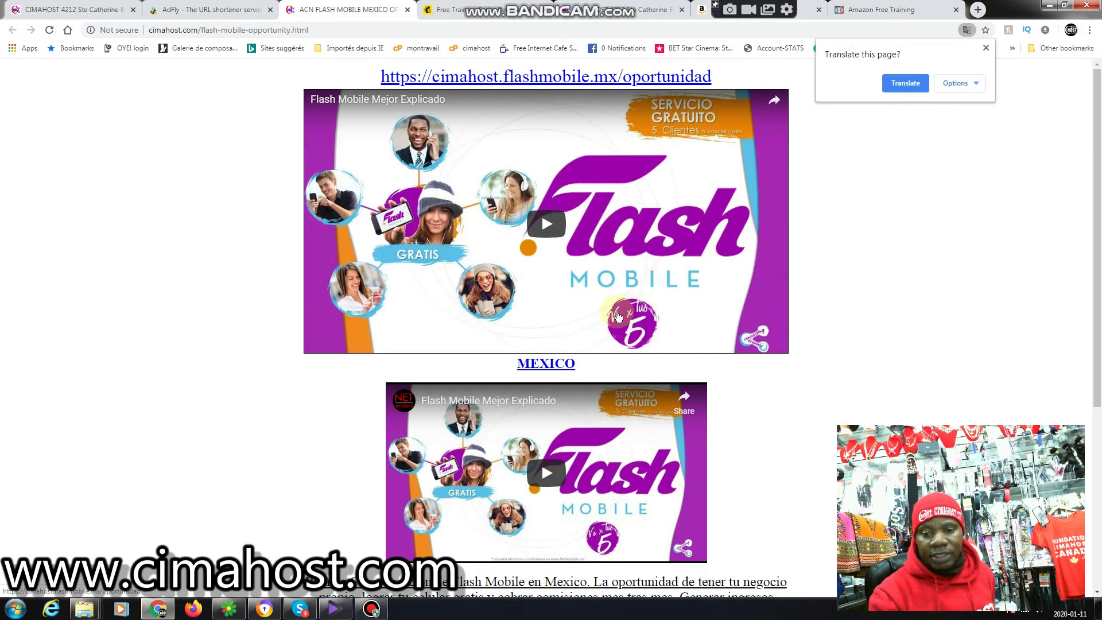
# Open the flashmobile.mx site from the first video, then close it and the ACN FLASH MOBILE MEXICO tab
pyautogui.scroll(-3, 617, 307)
pyautogui.scroll(-2, 611, 310)
pyautogui.scroll(5, 551, 241)
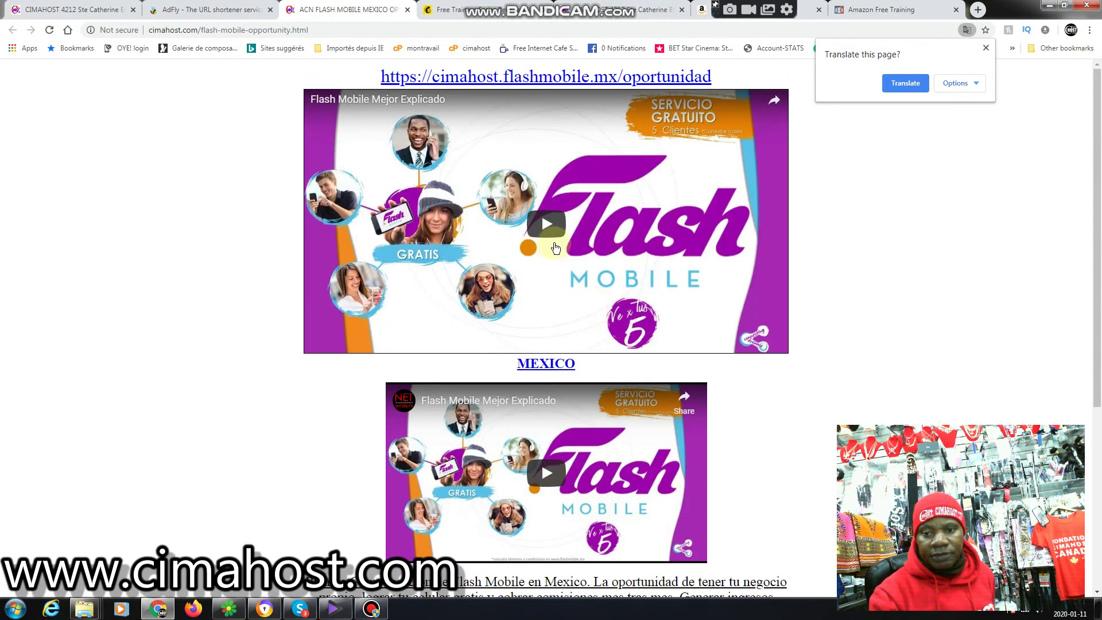
pyautogui.click(547, 232)
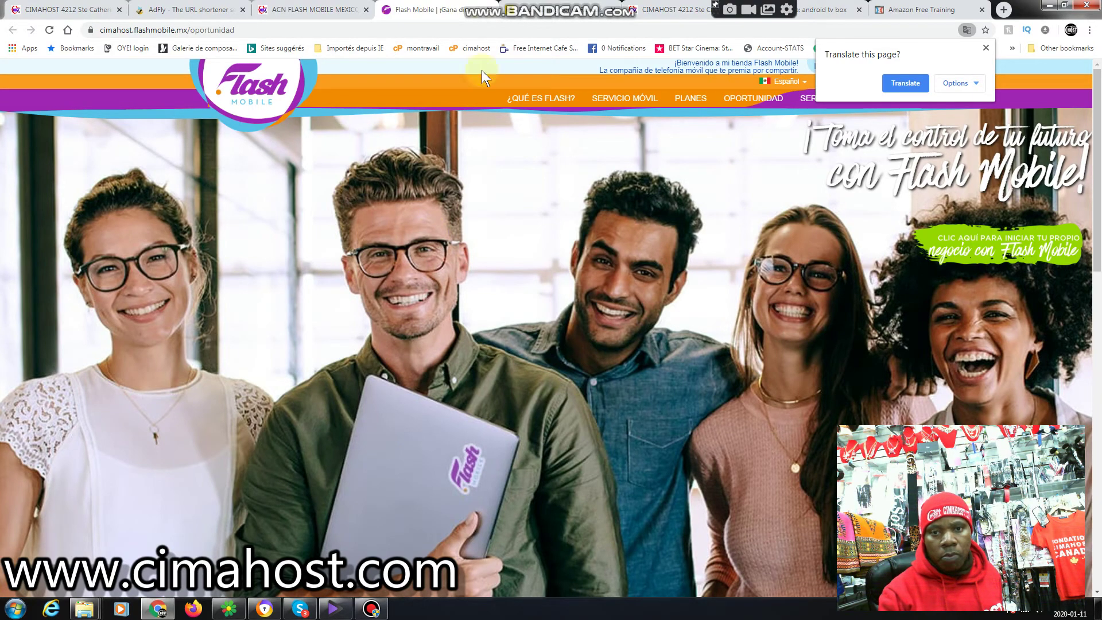
pyautogui.click(489, 13)
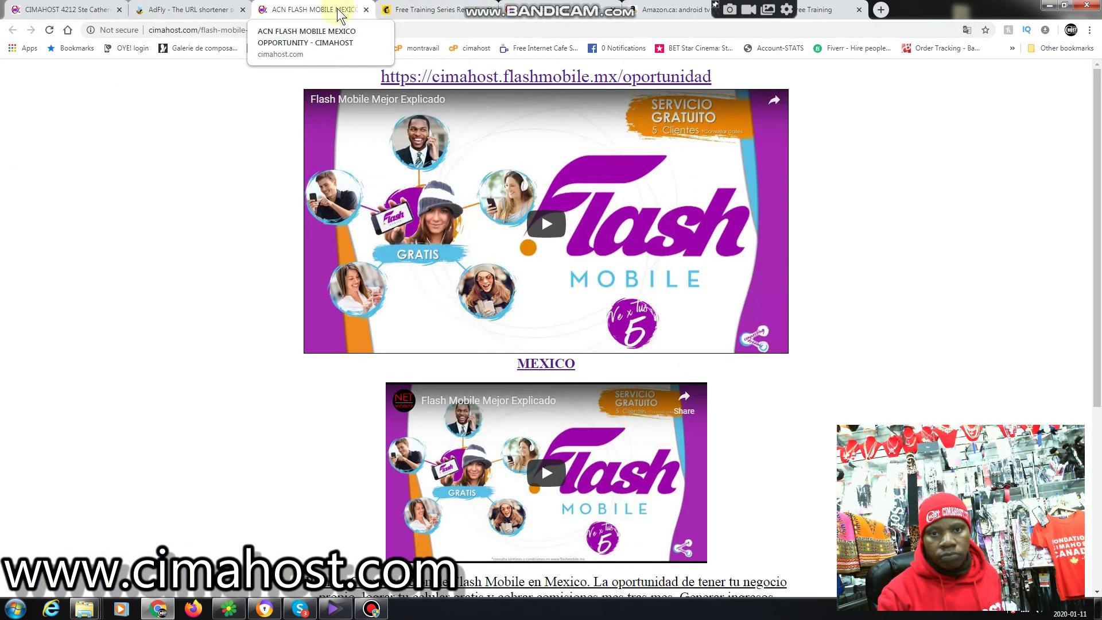
pyautogui.click(365, 10)
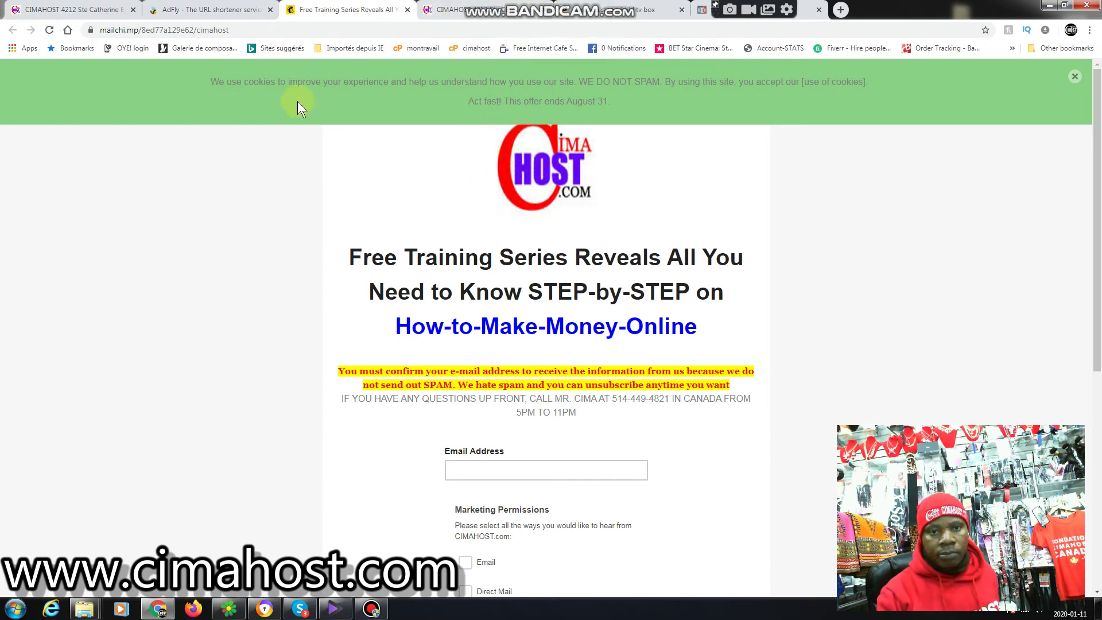
# Switch back to the AdFly tab and look over the Your Campaigns table
pyautogui.click(196, 11)
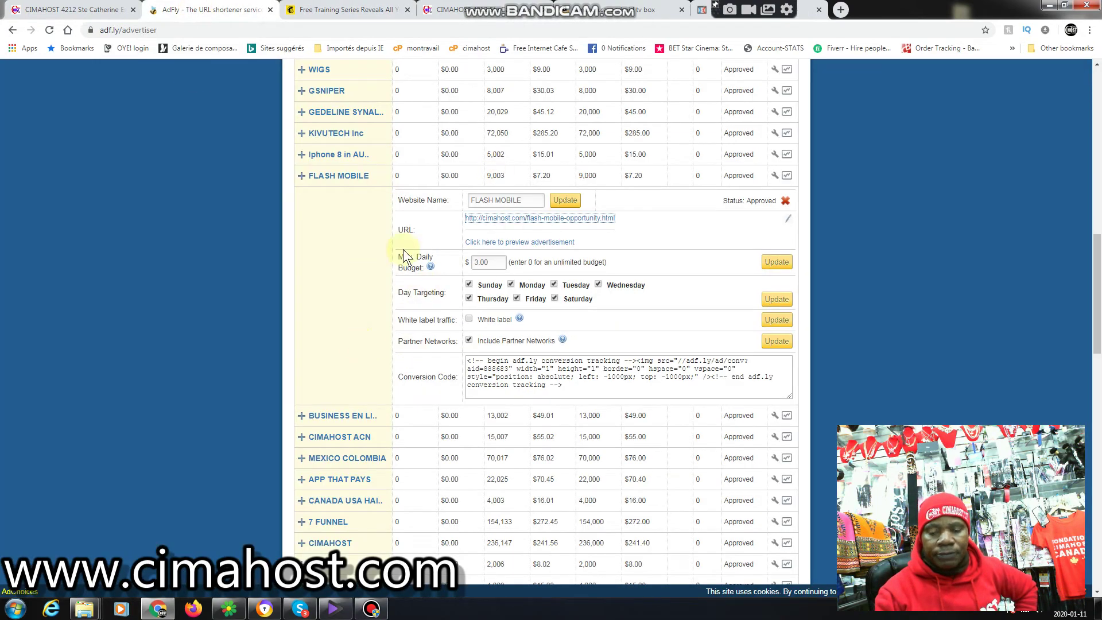
pyautogui.scroll(-12, 403, 253)
pyautogui.scroll(5, 399, 253)
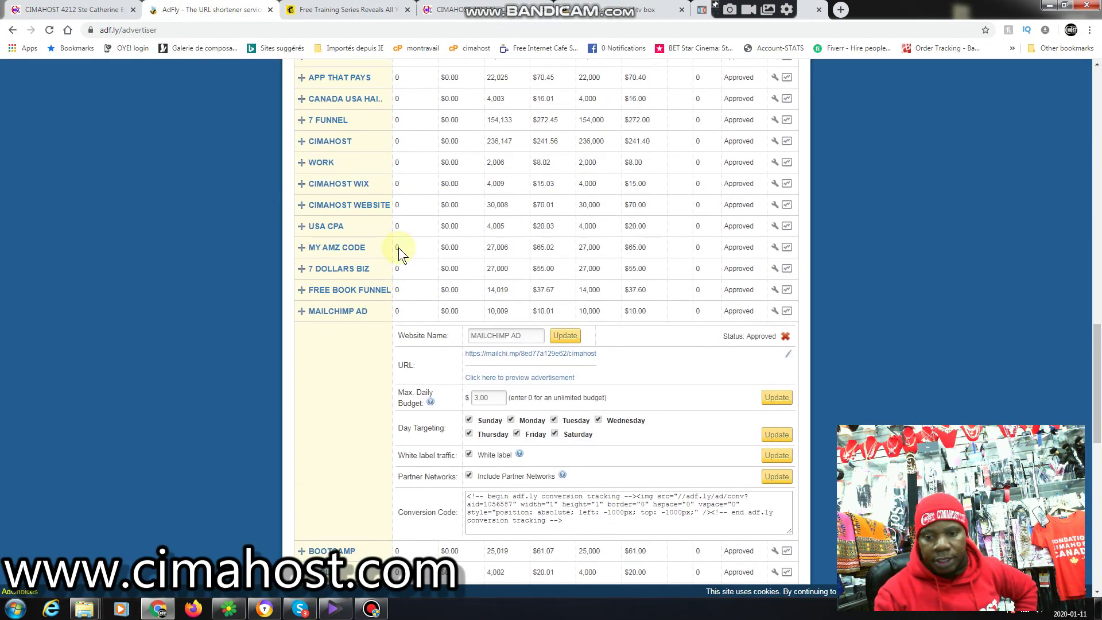
pyautogui.scroll(12, 398, 246)
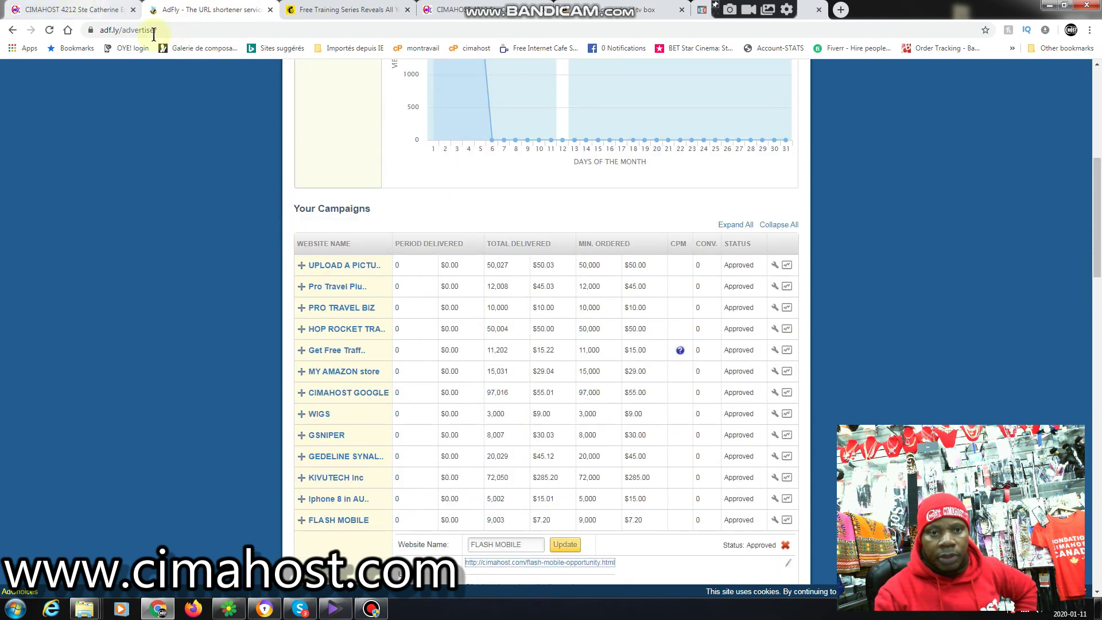
# Select the full https dashboard address, then scroll up to the January All Campaigns chart
pyautogui.click(170, 30)
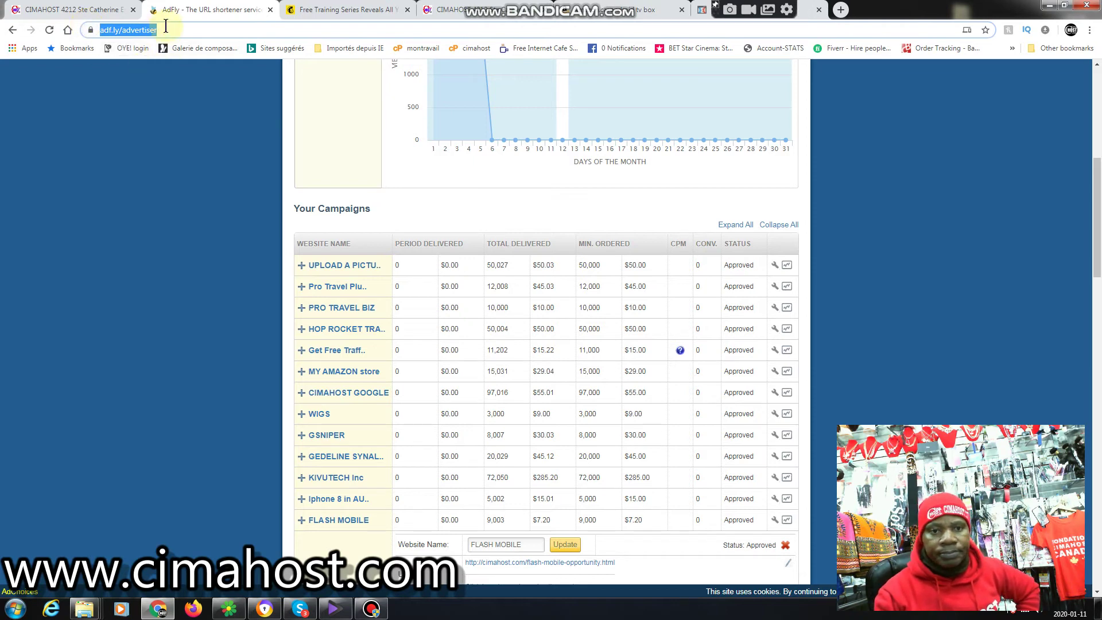
pyautogui.click(182, 29)
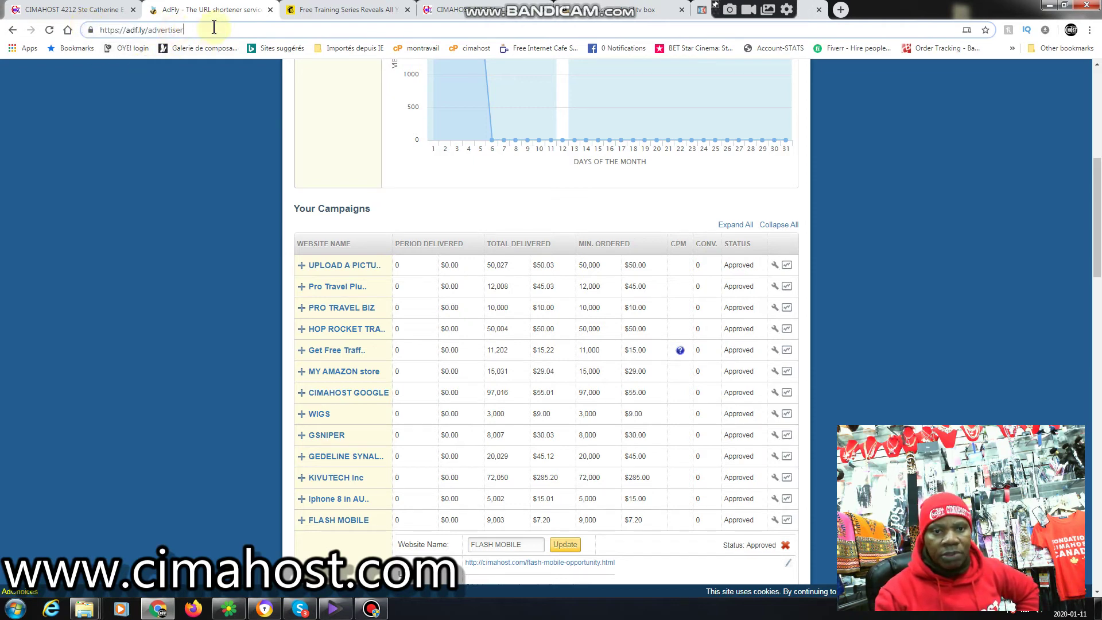
pyautogui.moveTo(192, 27); pyautogui.dragTo(57, 30)
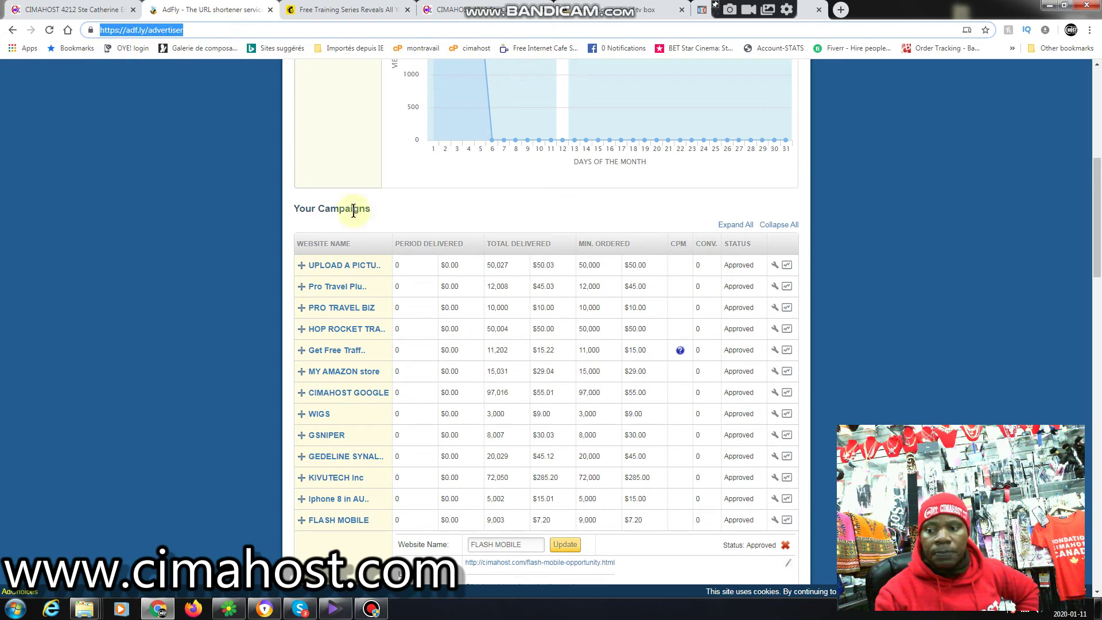
pyautogui.scroll(4, 319, 225)
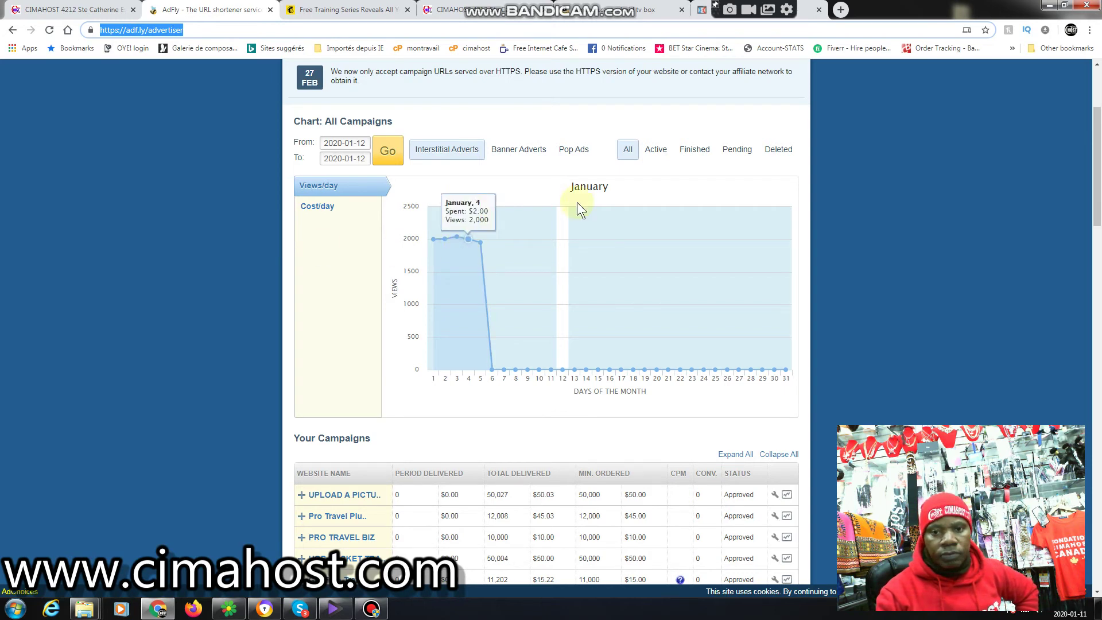
pyautogui.scroll(-9, 642, 220)
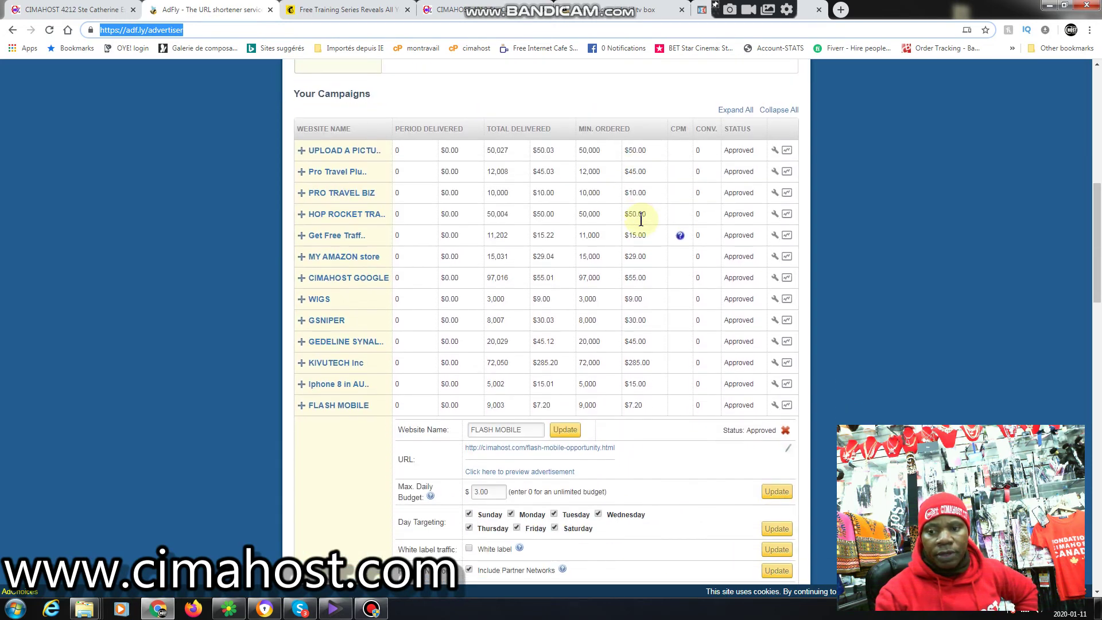
pyautogui.scroll(-11, 641, 219)
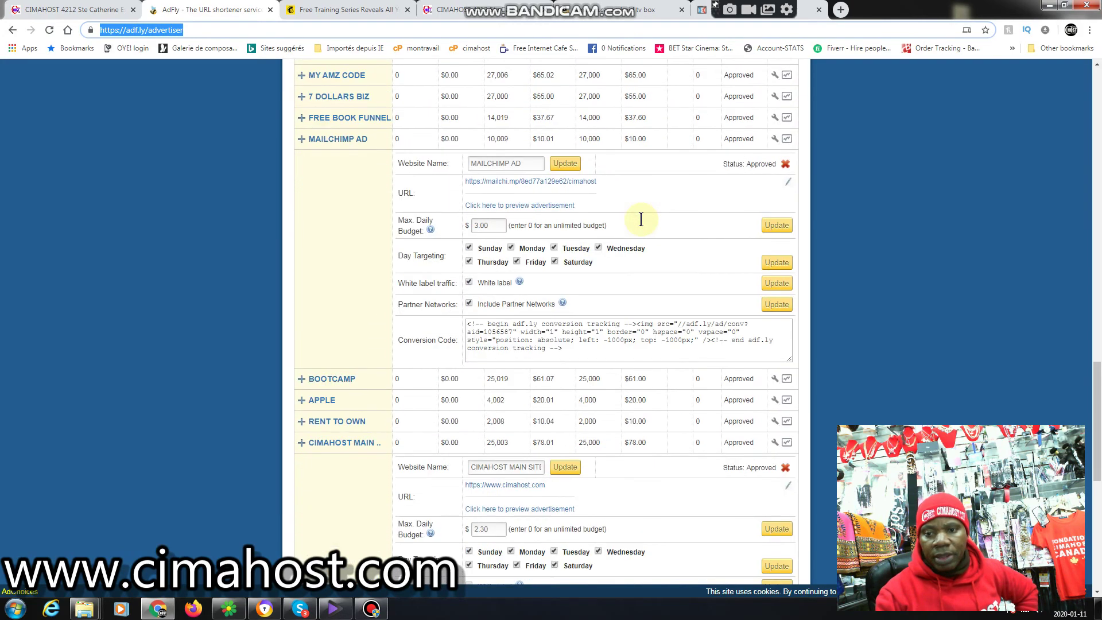
pyautogui.scroll(-7, 641, 219)
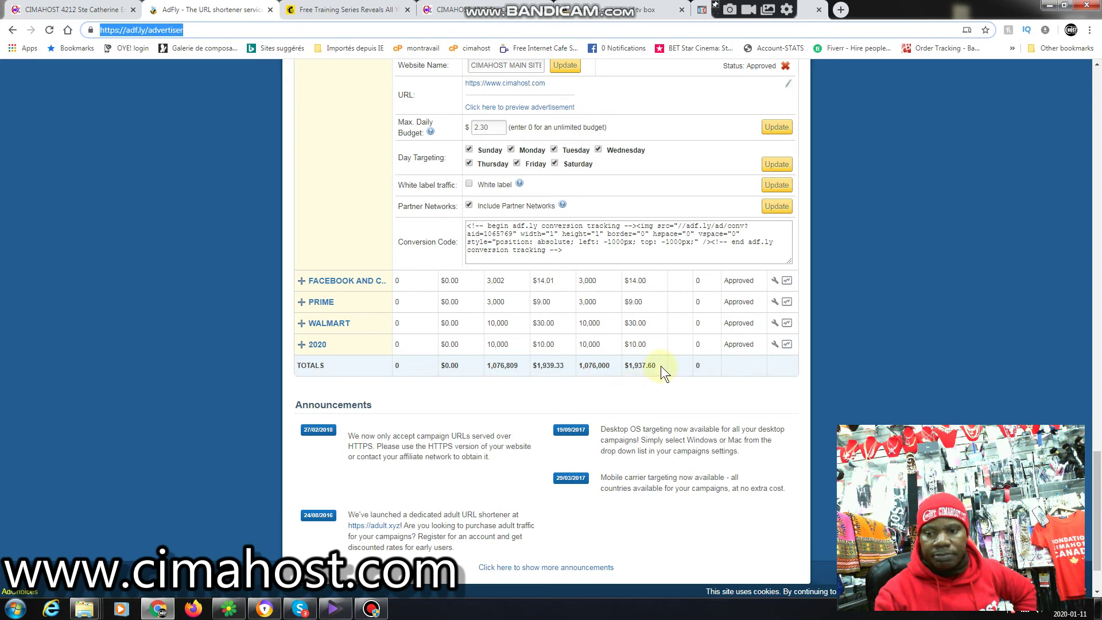
pyautogui.moveTo(660, 366); pyautogui.dragTo(624, 369)
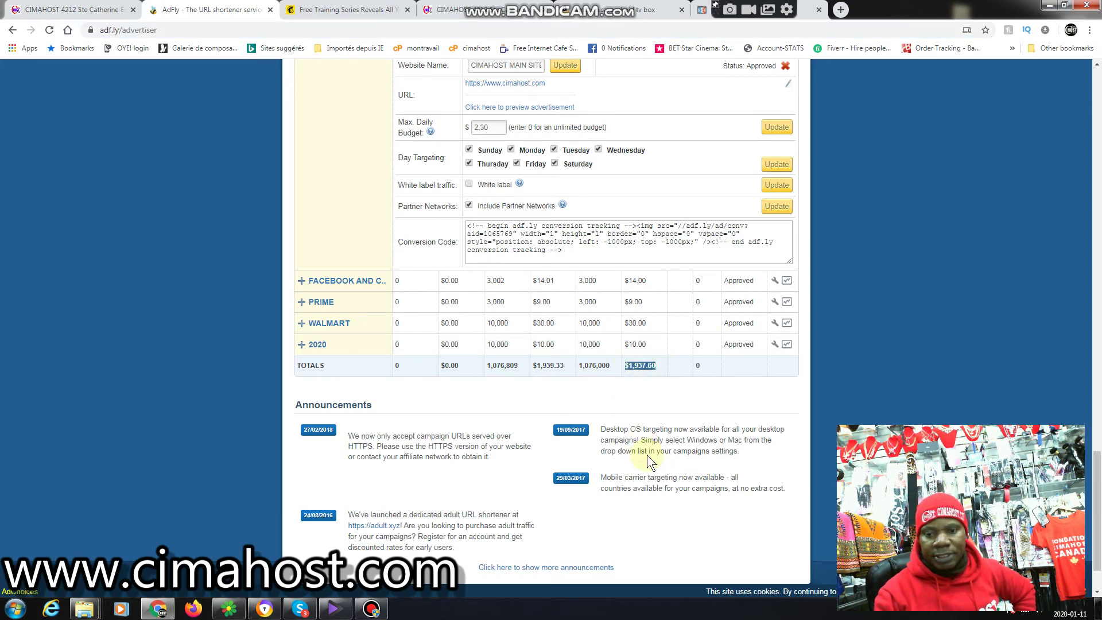
pyautogui.scroll(1, 477, 335)
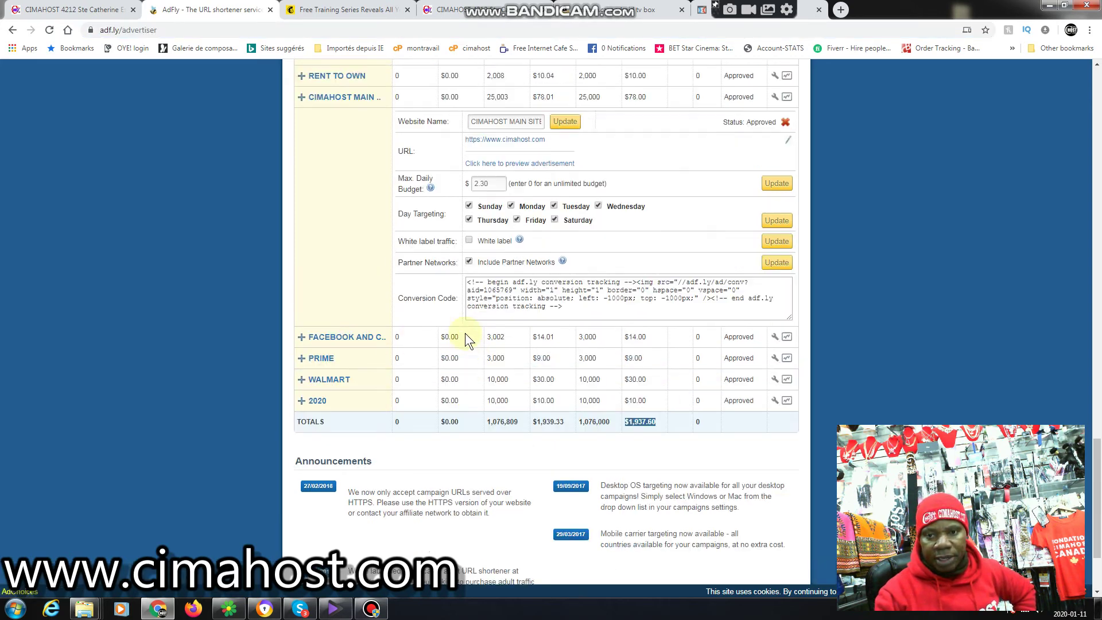
pyautogui.scroll(15, 466, 336)
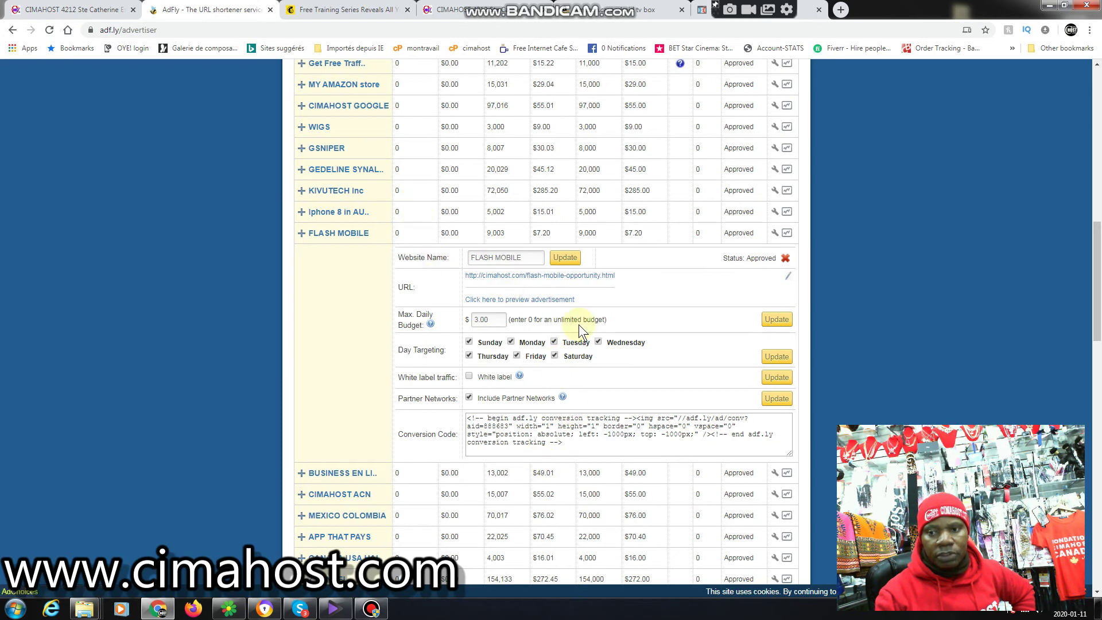
pyautogui.scroll(10, 574, 280)
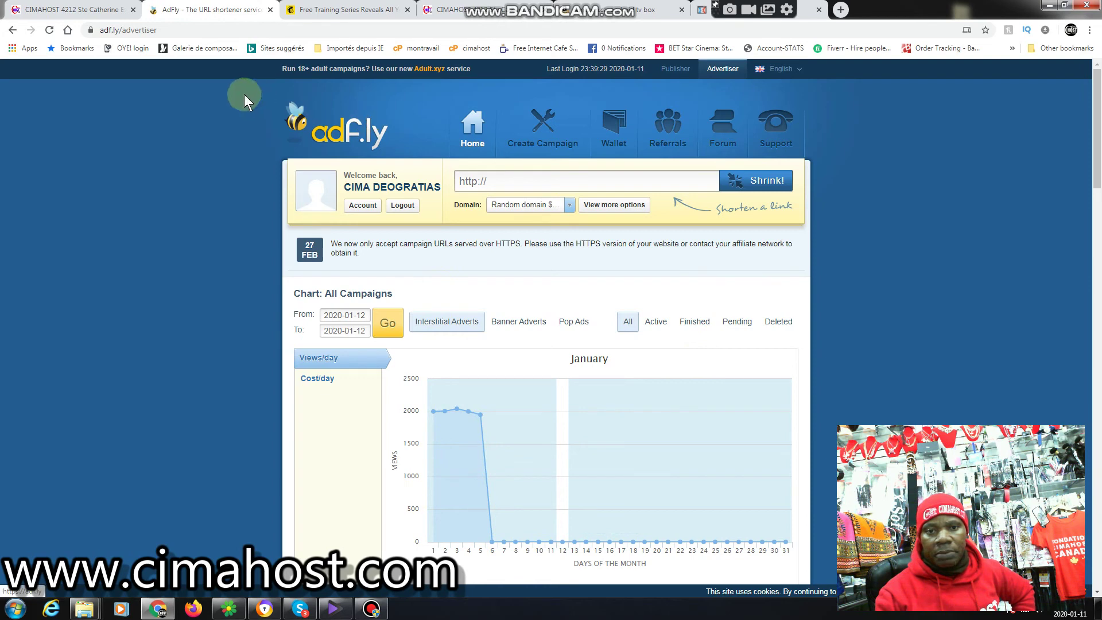
pyautogui.click(336, 15)
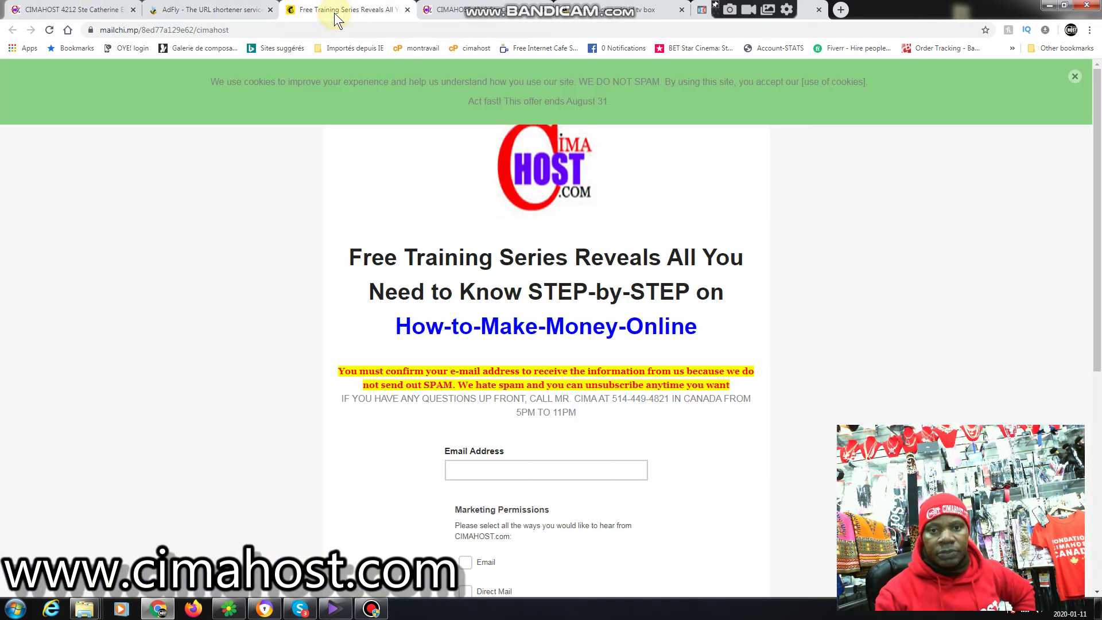
pyautogui.click(225, 9)
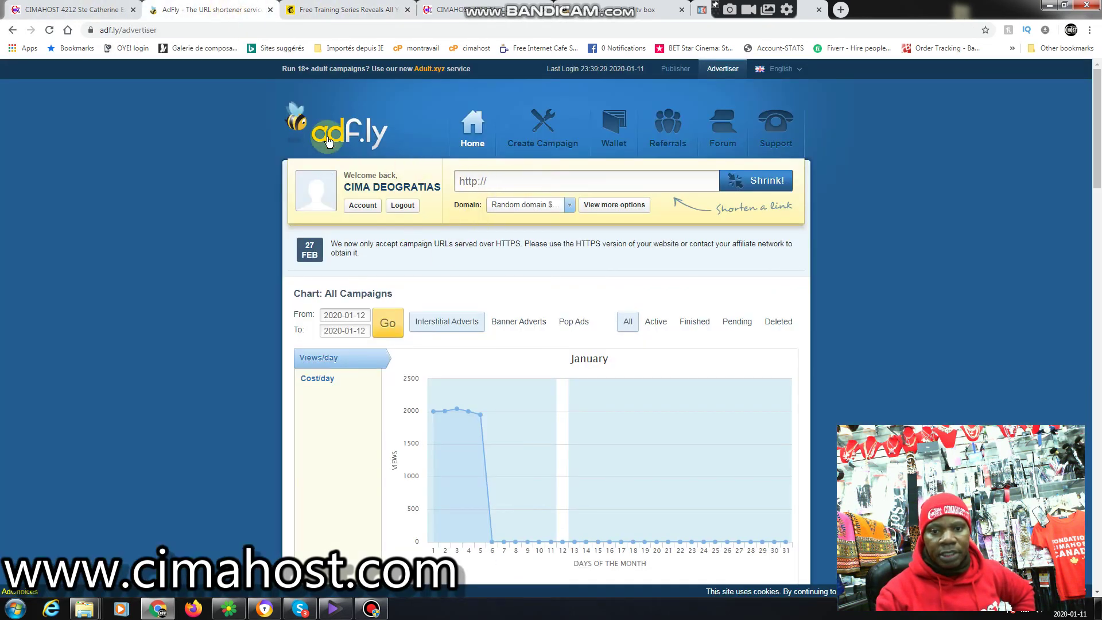